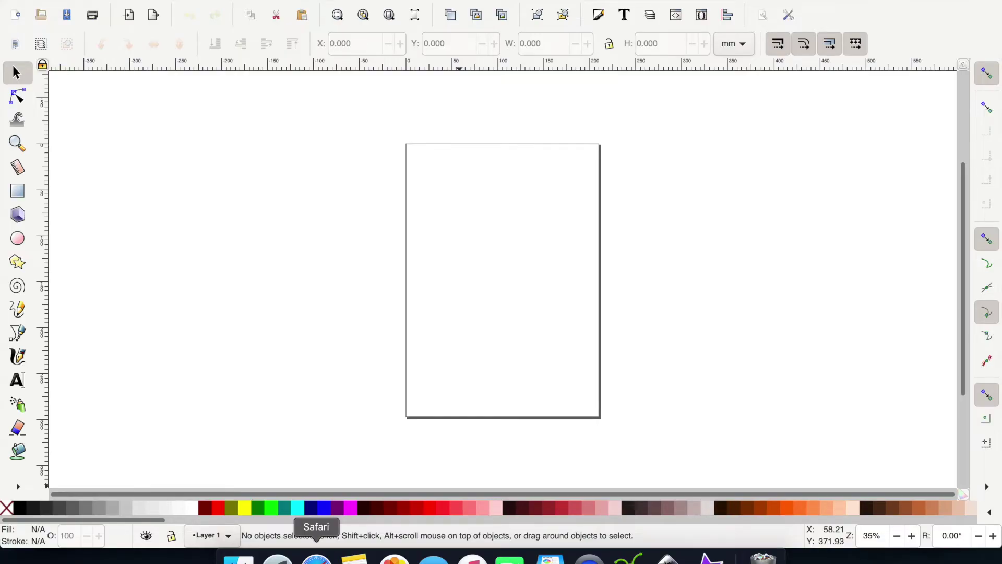
- Switch to Safari and search Google Images for "pooh clipart"
click(316, 557)
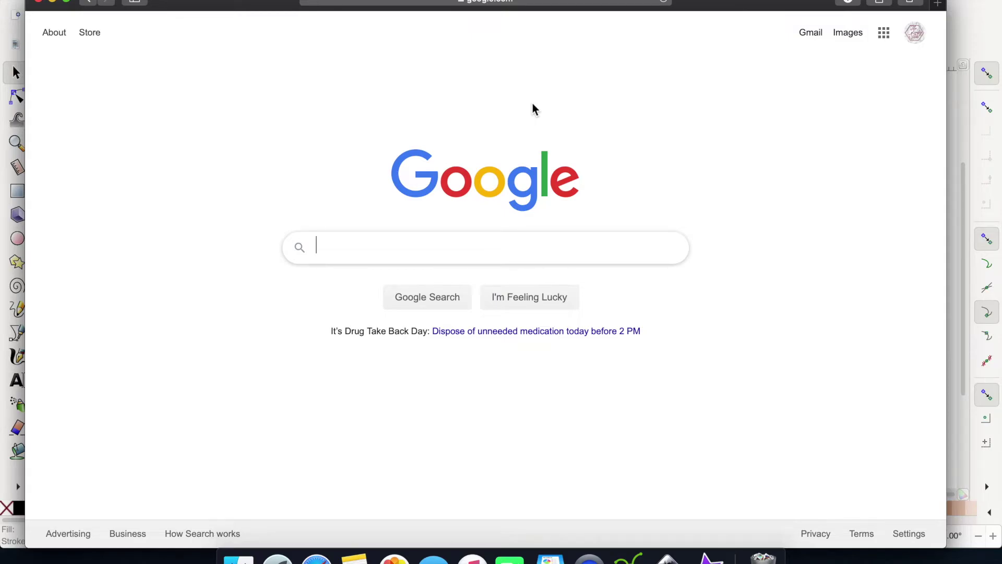
text(pooh )
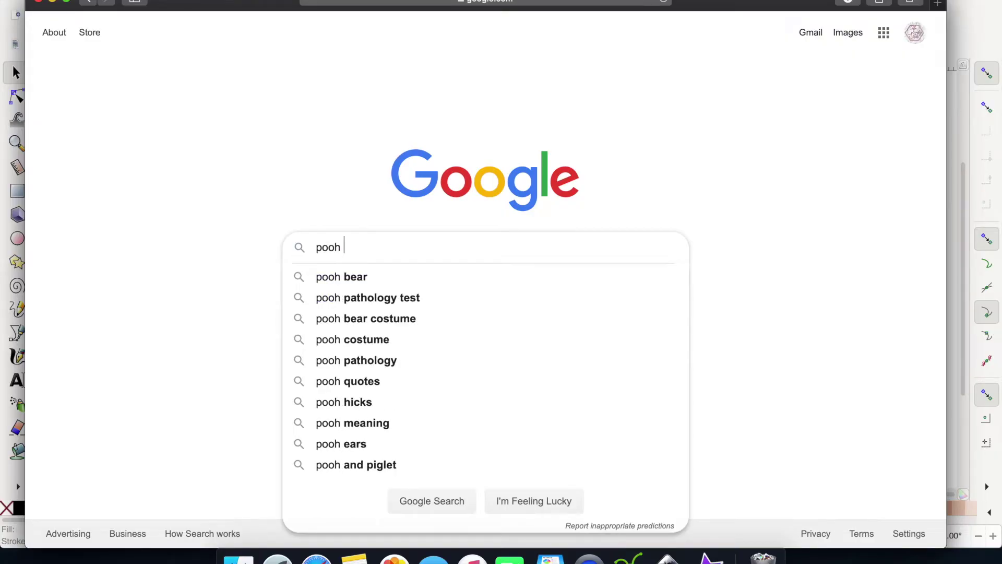
text(clipart)
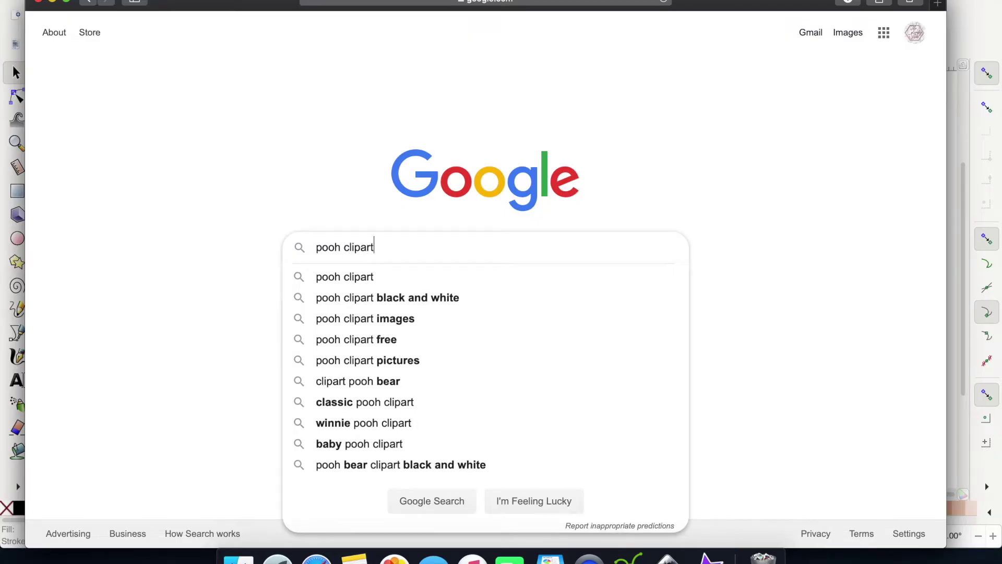
key(Return)
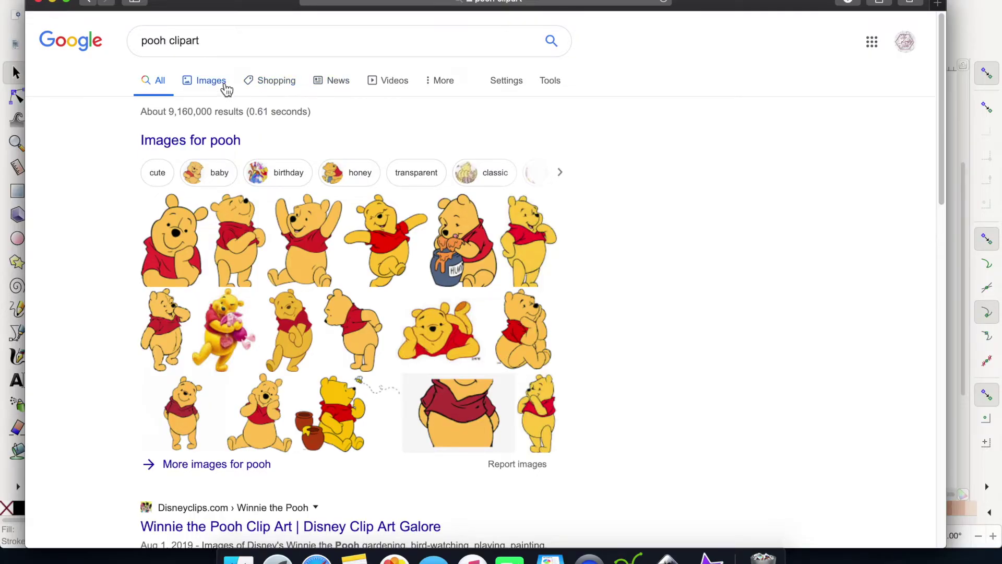
click(224, 87)
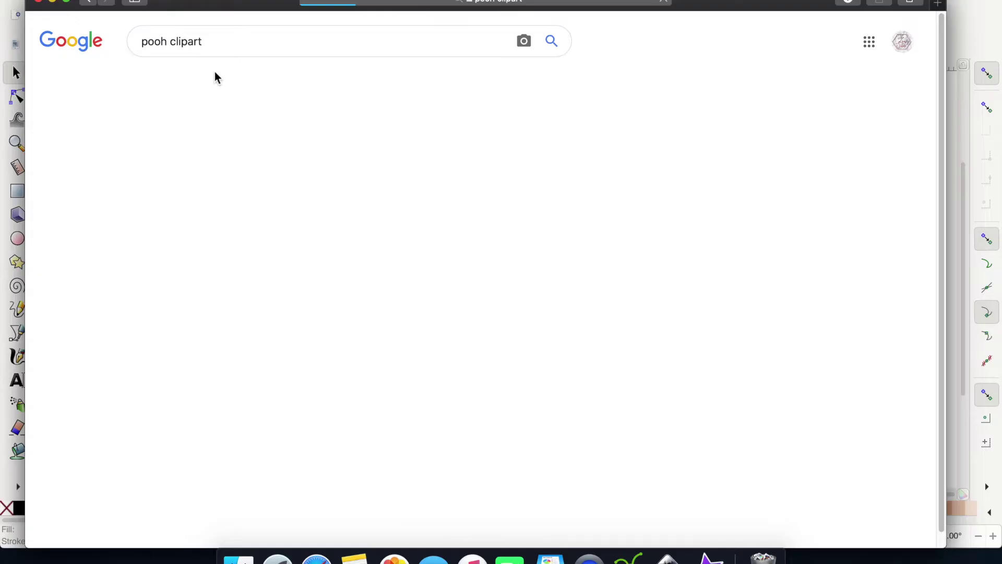
scroll(392, 341, down, 1)
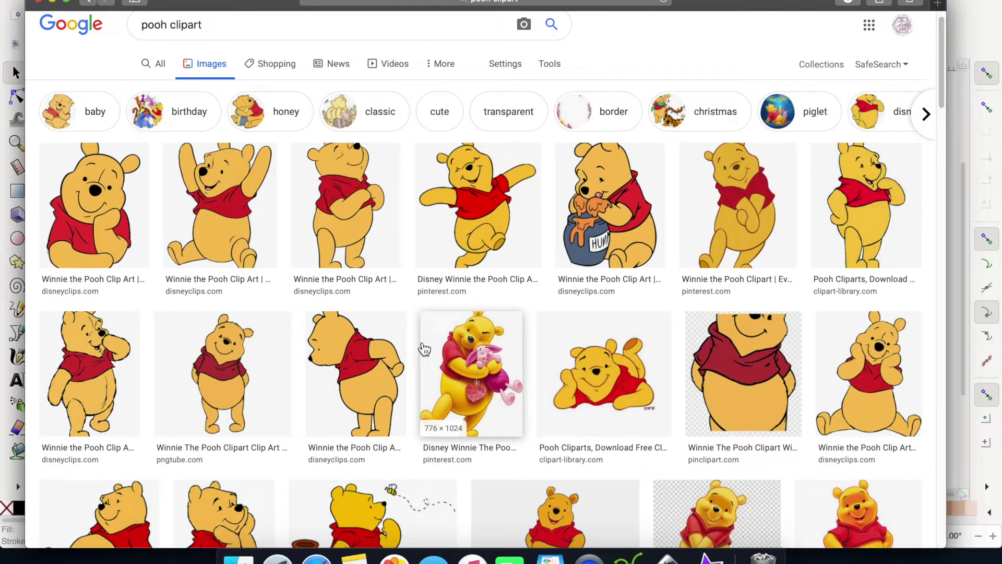
- Preview several Pooh pictures in the image results to compare candidates for tracing
click(425, 349)
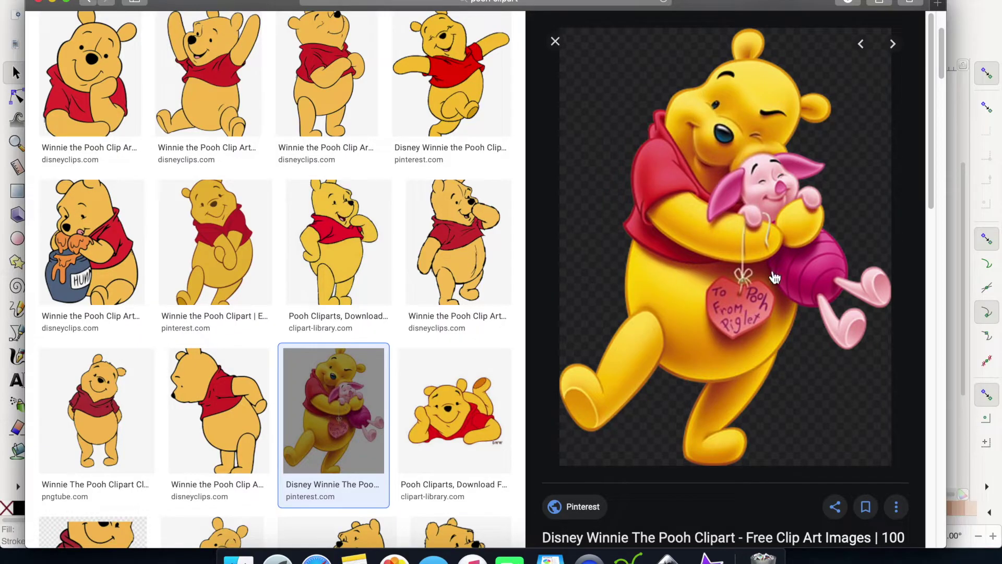
key(Escape)
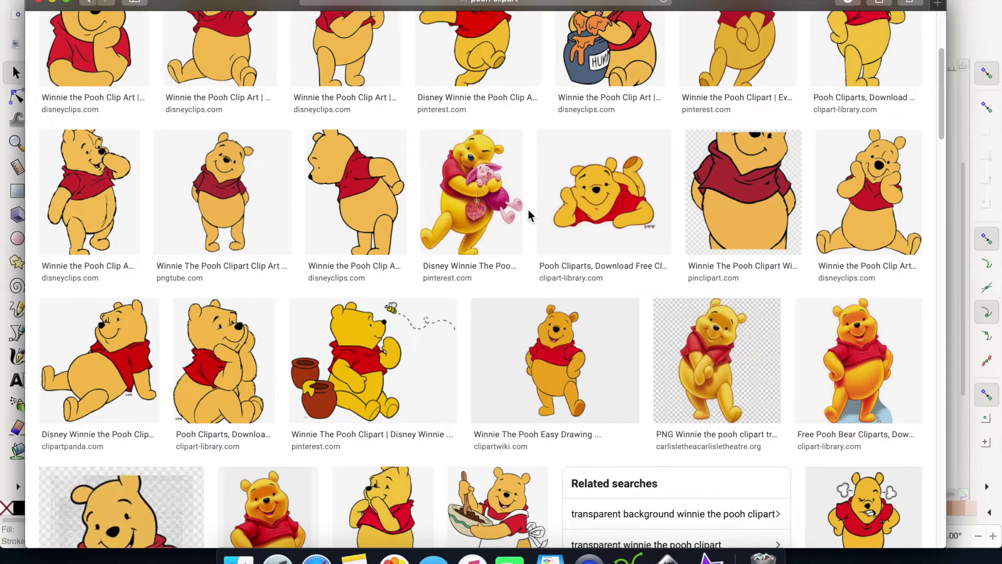
scroll(407, 219, up, 2)
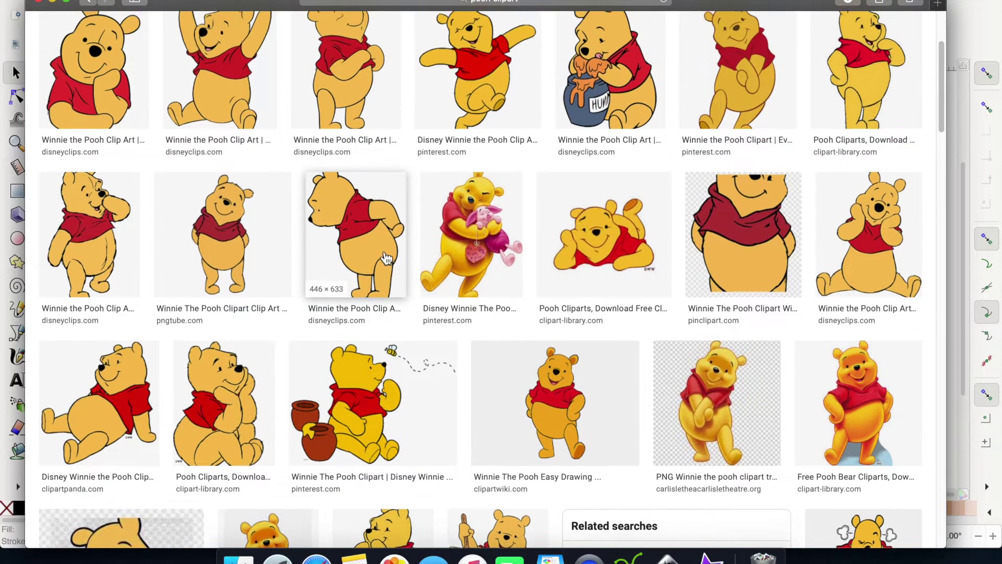
scroll(386, 259, up, 3)
click(723, 344)
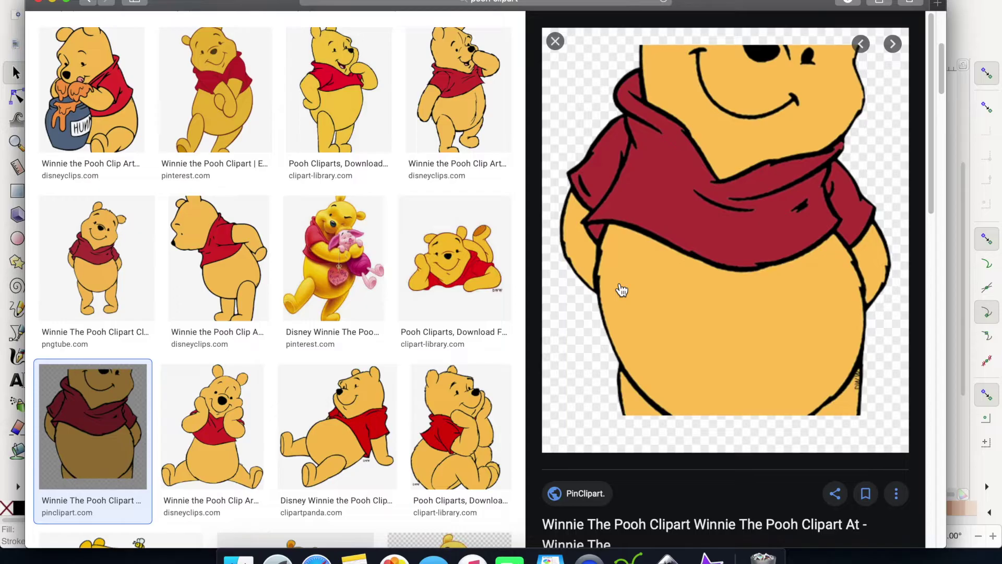
click(91, 91)
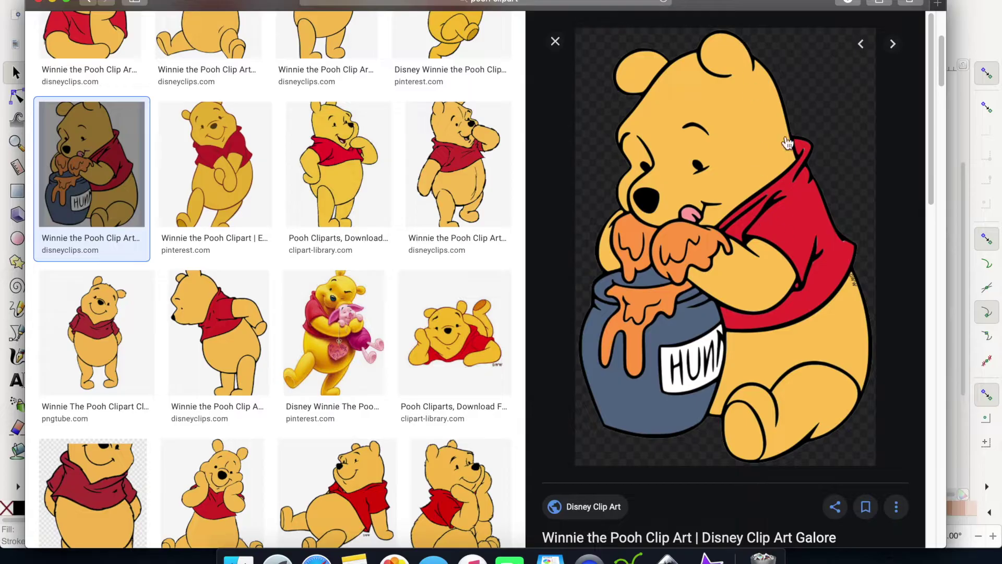
click(555, 41)
- Open the first result, Pooh sitting with his chin on his hand, and copy the image
click(103, 219)
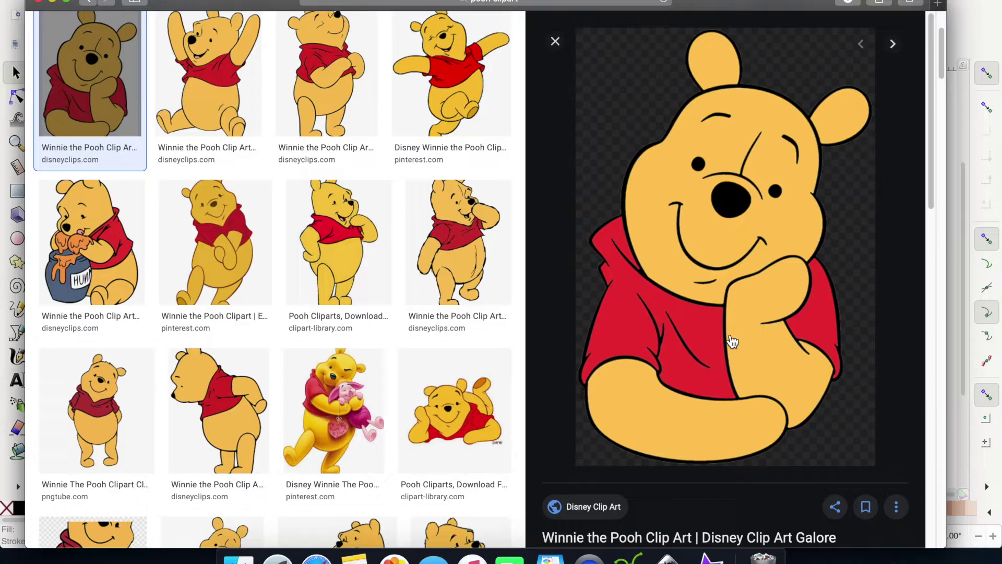
right_click(730, 280)
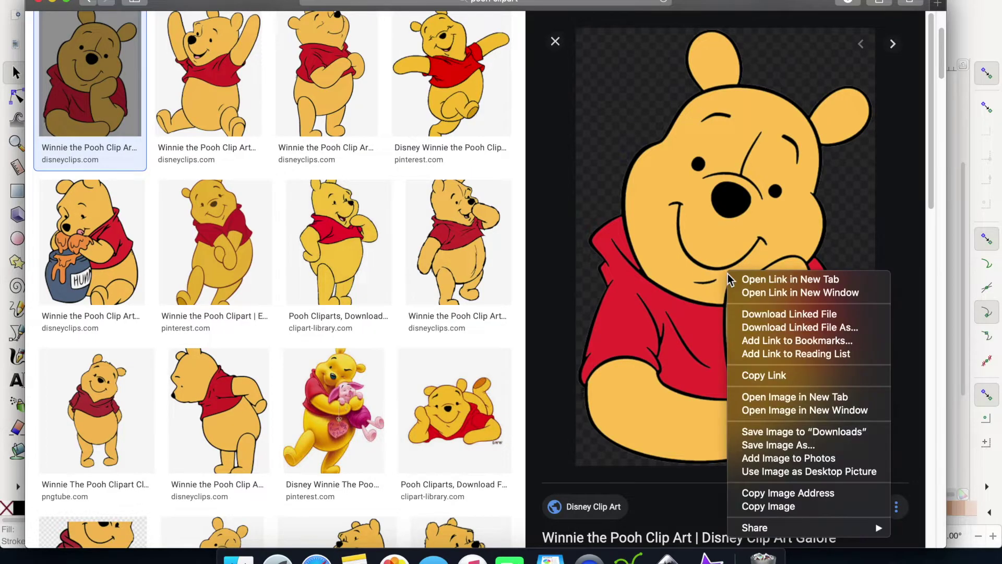
click(793, 507)
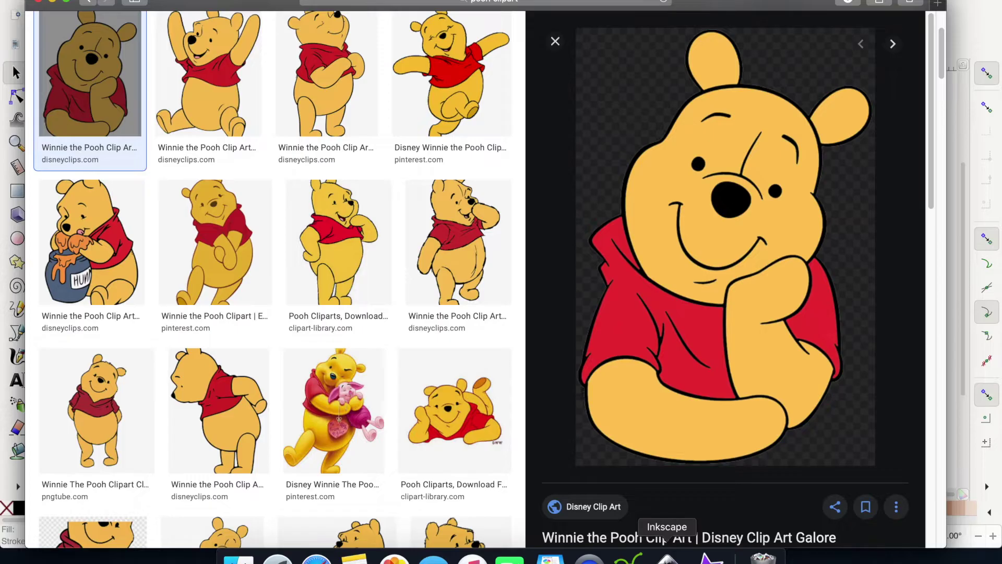
- Switch to Inkscape, paste the copied Pooh image and place it left of the page at about X -167 mm, Y 10 mm
click(667, 558)
right_click(404, 206)
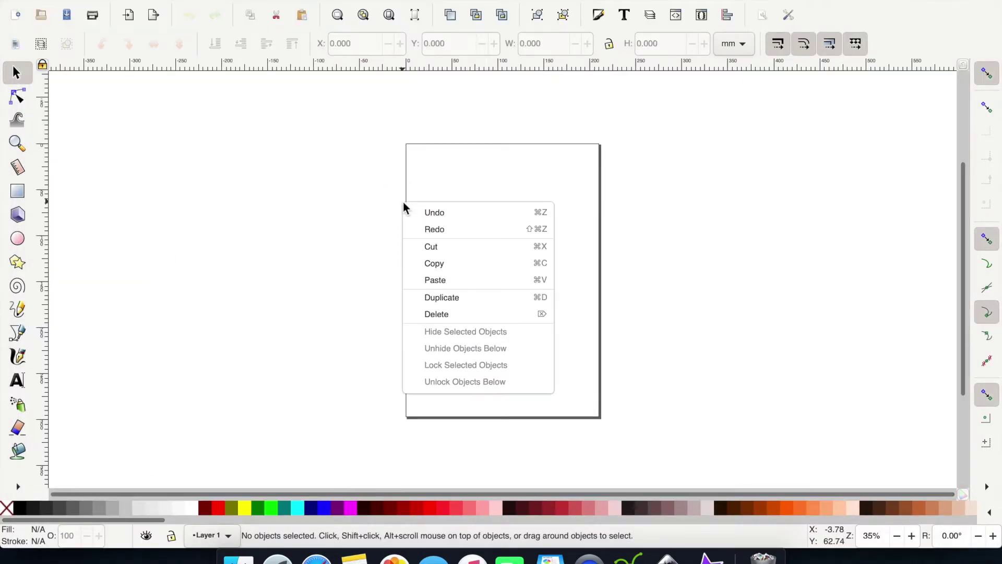
click(425, 281)
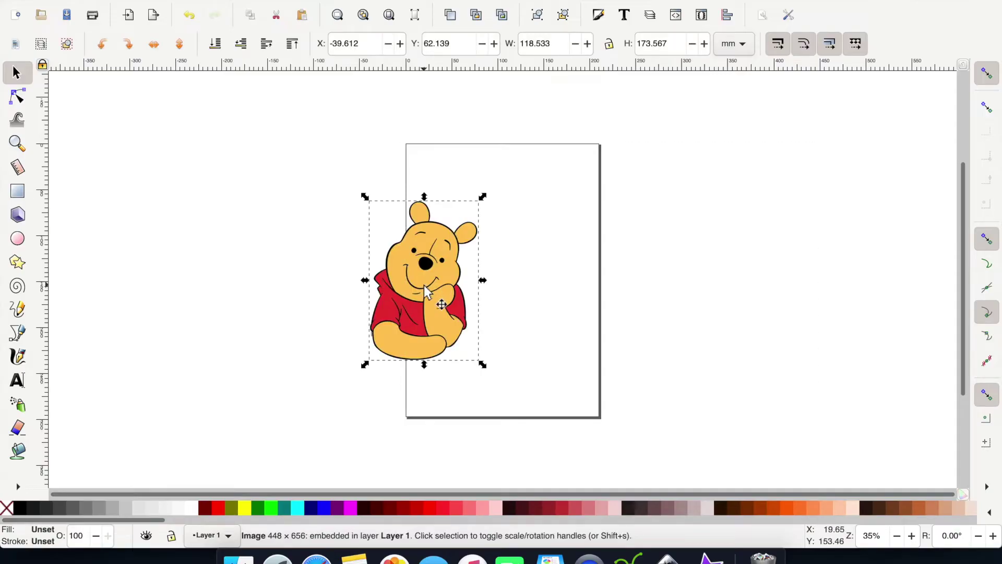
drag(412, 261, 354, 213)
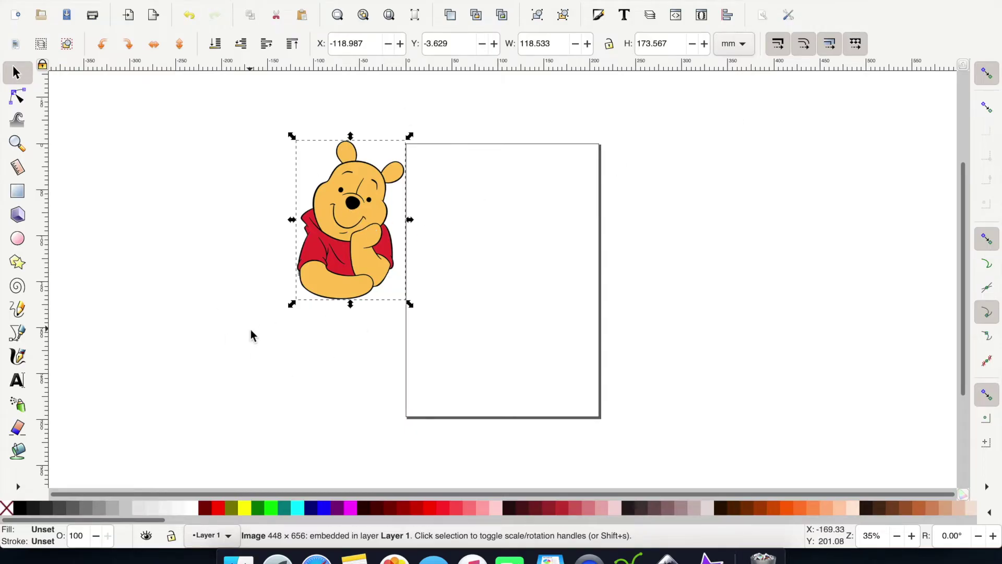
click(105, 1)
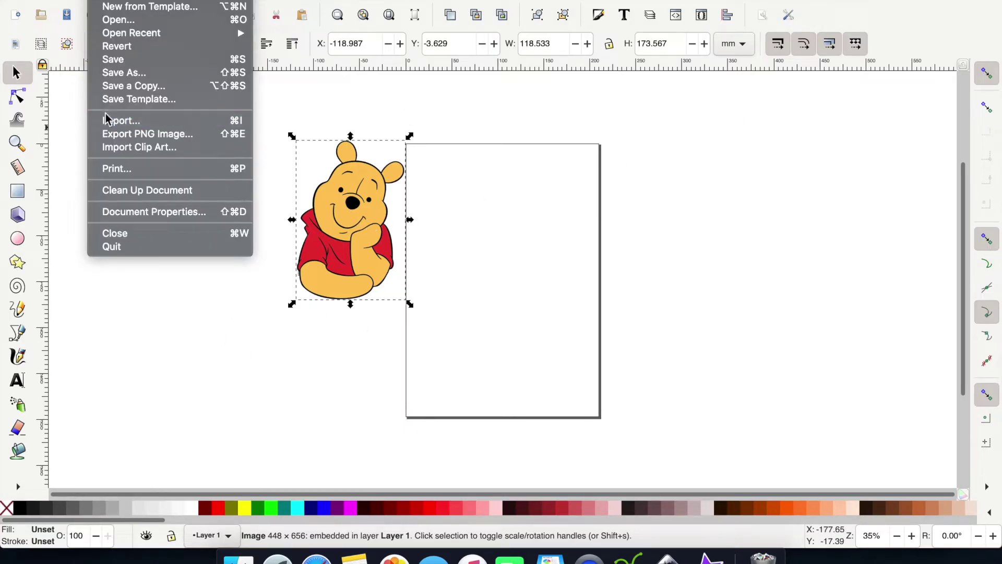
drag(342, 217, 298, 230)
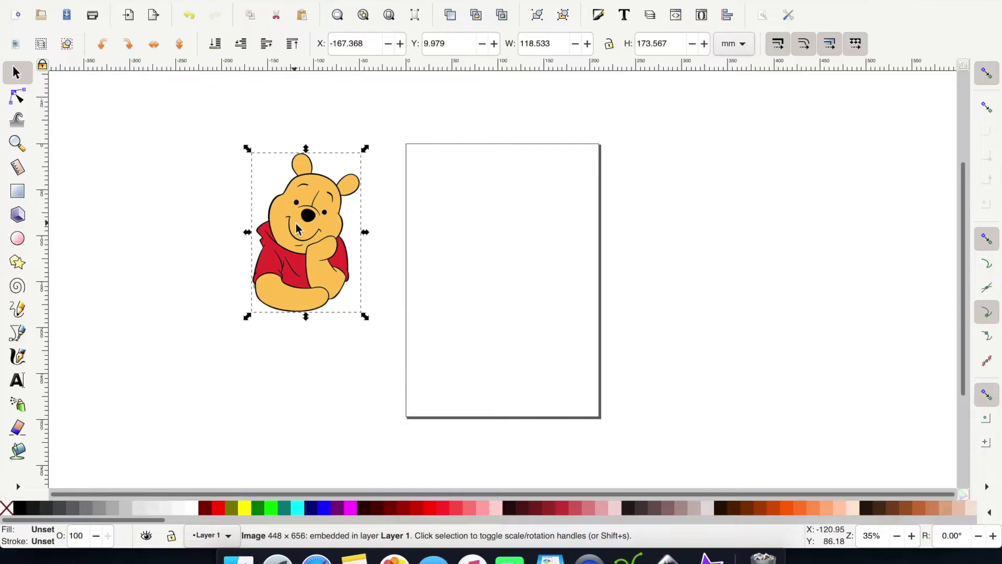
- Open Trace Bitmap for the Pooh image and move the image beside the page's left edge, at about X -122 mm, Y 18 mm
key(3)
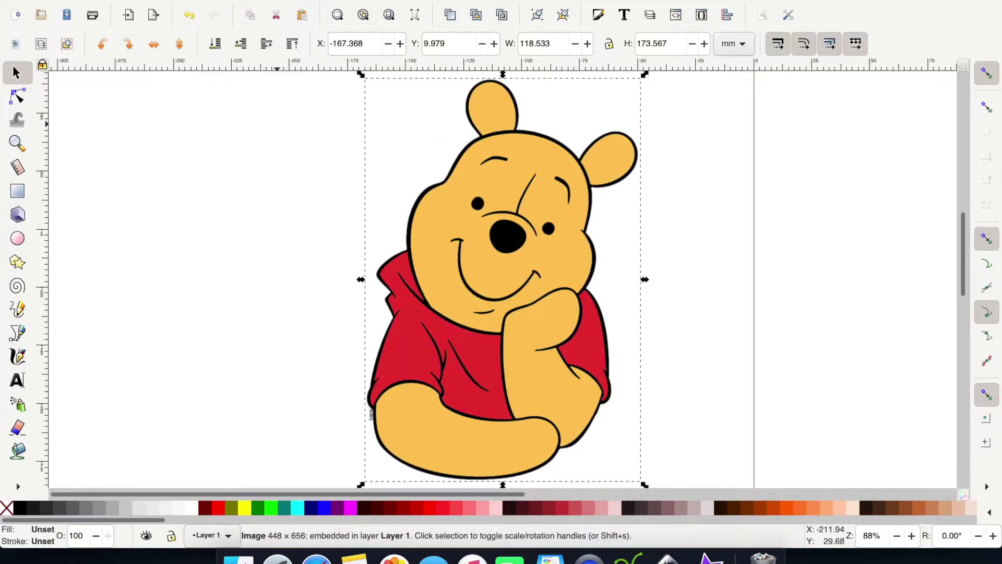
click(274, 1)
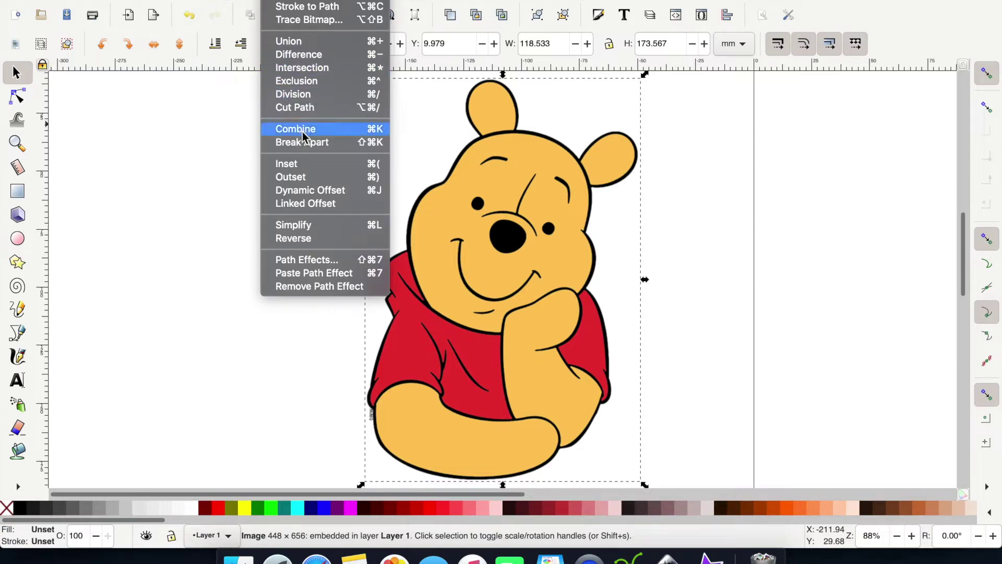
click(288, 23)
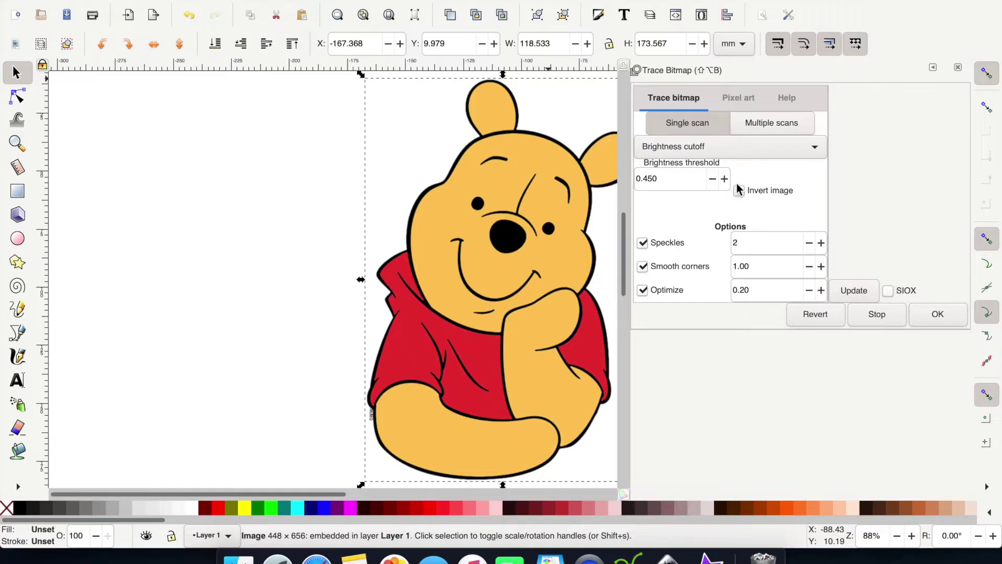
click(524, 198)
drag(523, 198, 315, 186)
drag(366, 207, 371, 209)
key(5)
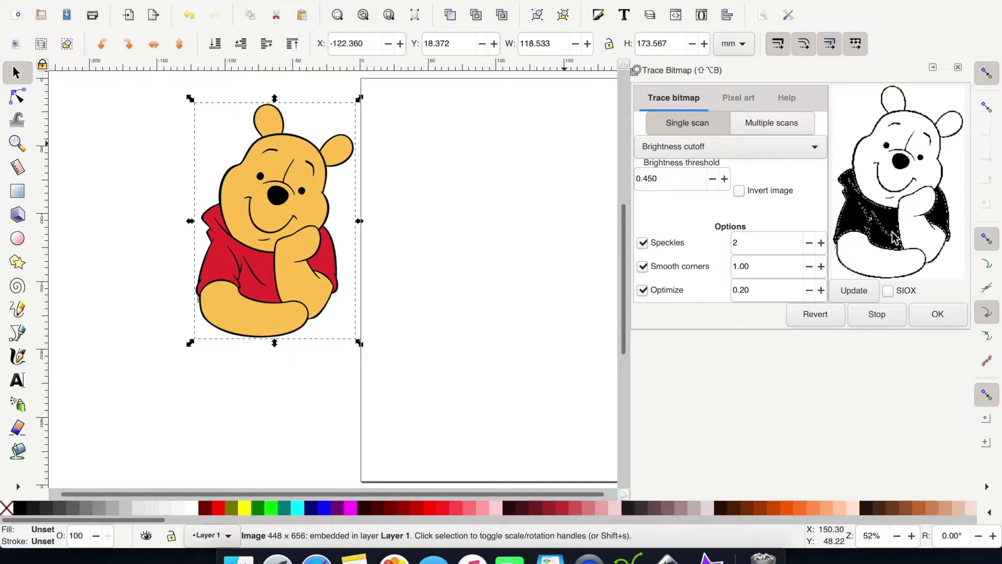
- Trace the image as a single brightness-cutoff scan at threshold 0.450, move the trace onto the page and delete it
click(857, 294)
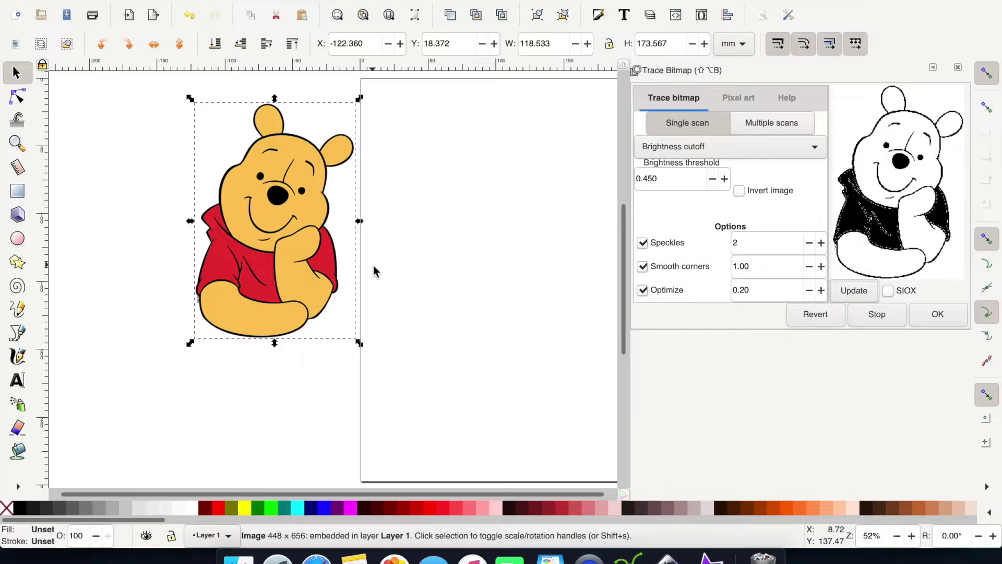
click(921, 321)
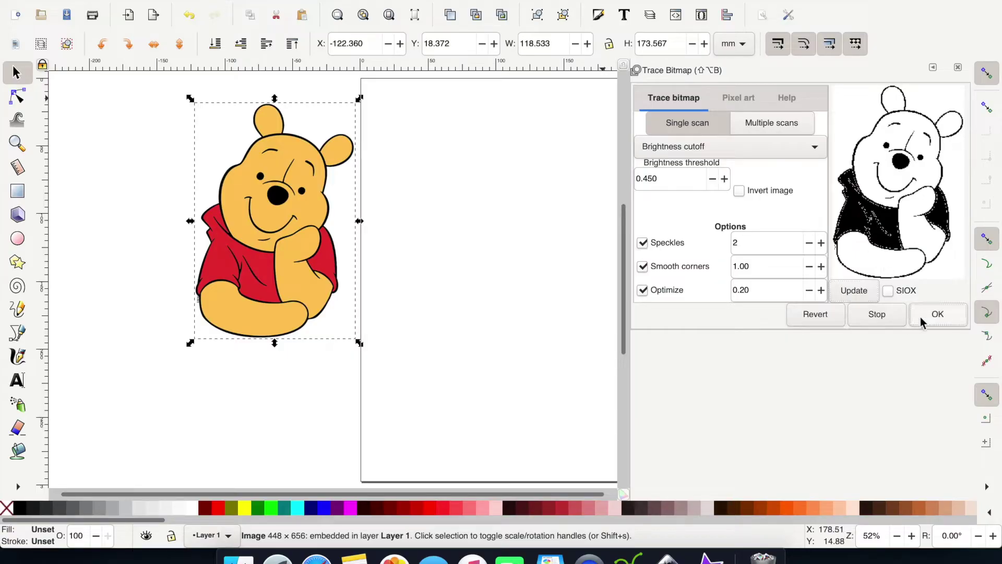
mouse_move(341, 245)
mouse_down()
mouse_move(459, 217)
mouse_move(477, 237)
mouse_move(469, 284)
mouse_up()
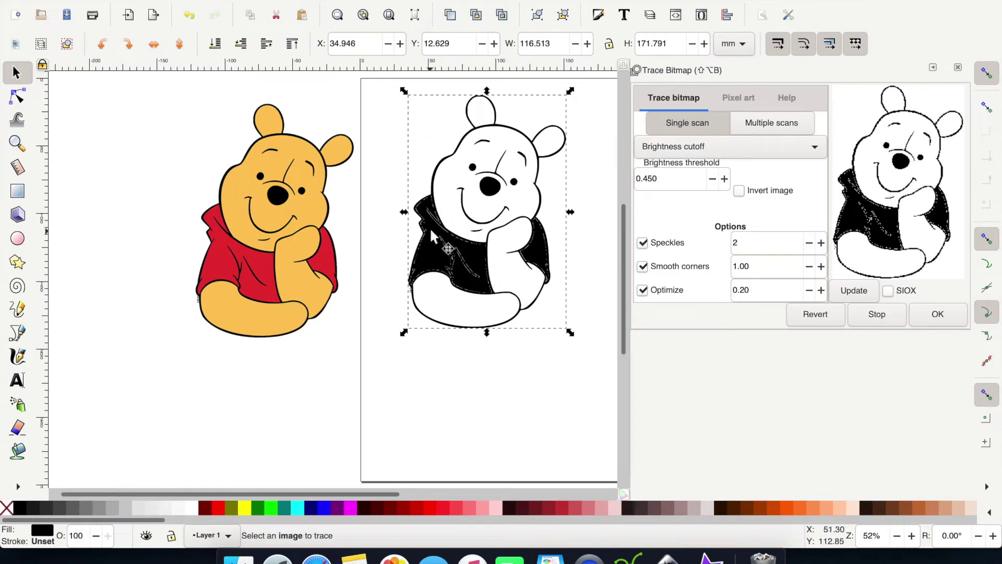
key(Delete)
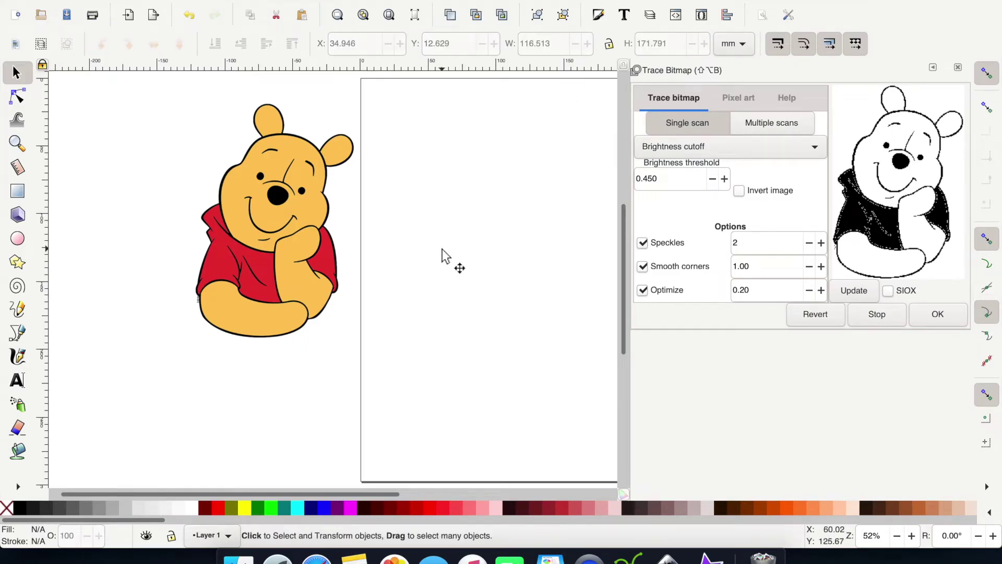
- Lower the brightness threshold to 0.430 for the Pooh image and create the single-scan trace
click(308, 177)
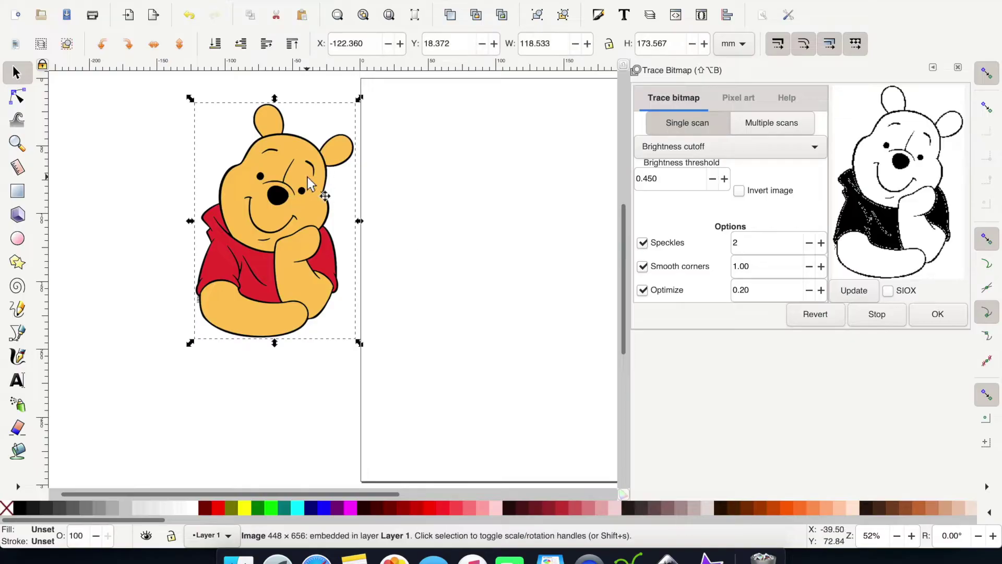
click(713, 179)
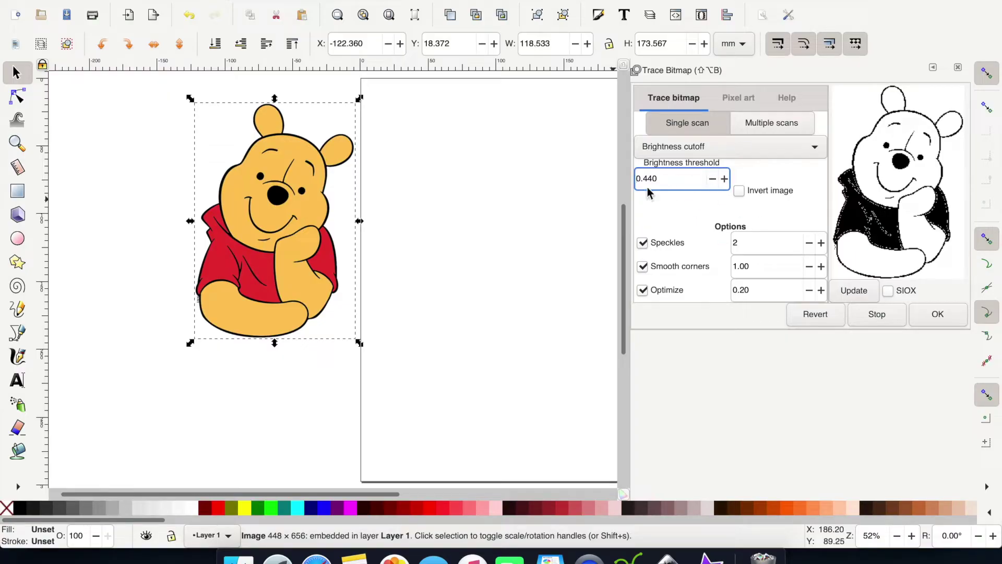
click(851, 298)
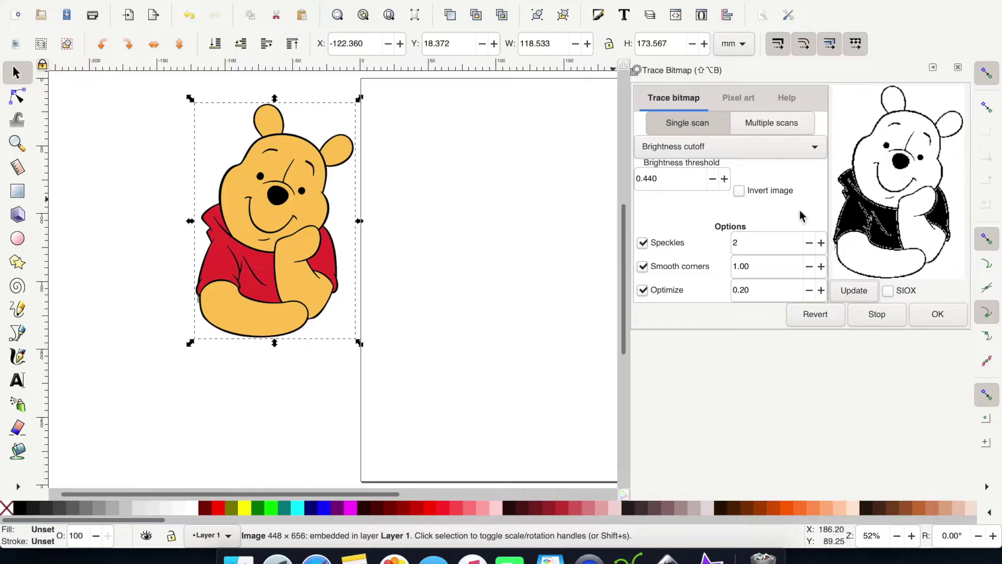
click(713, 178)
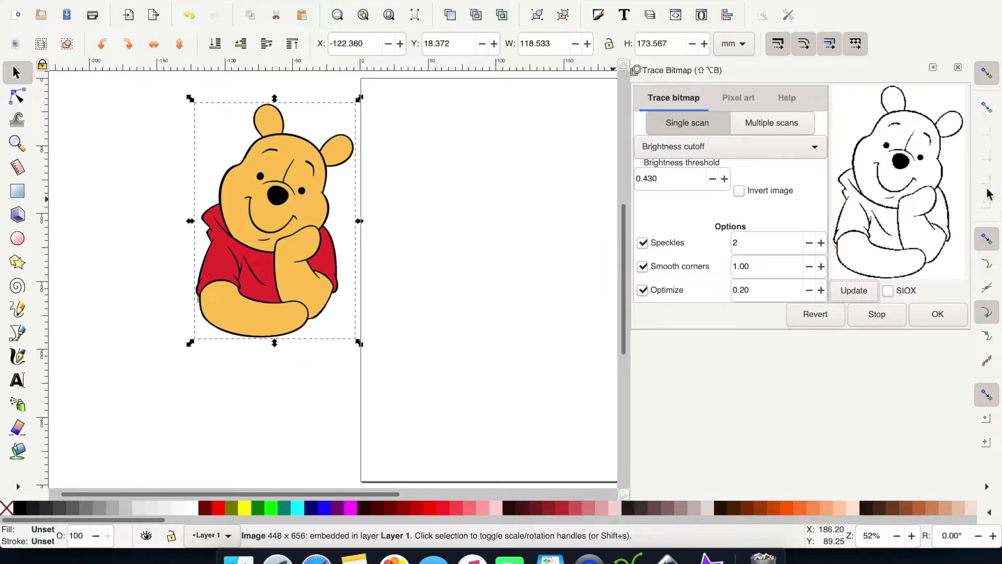
click(935, 315)
- Separate the two pictures: place the colour image at about X -171 mm and the outline trace across the page's left edge at about X -46 mm
mouse_move(308, 213)
mouse_down()
mouse_move(371, 174)
mouse_move(426, 177)
mouse_move(447, 224)
mouse_move(416, 230)
mouse_up()
drag(253, 204, 150, 208)
click(267, 206)
drag(268, 204, 370, 207)
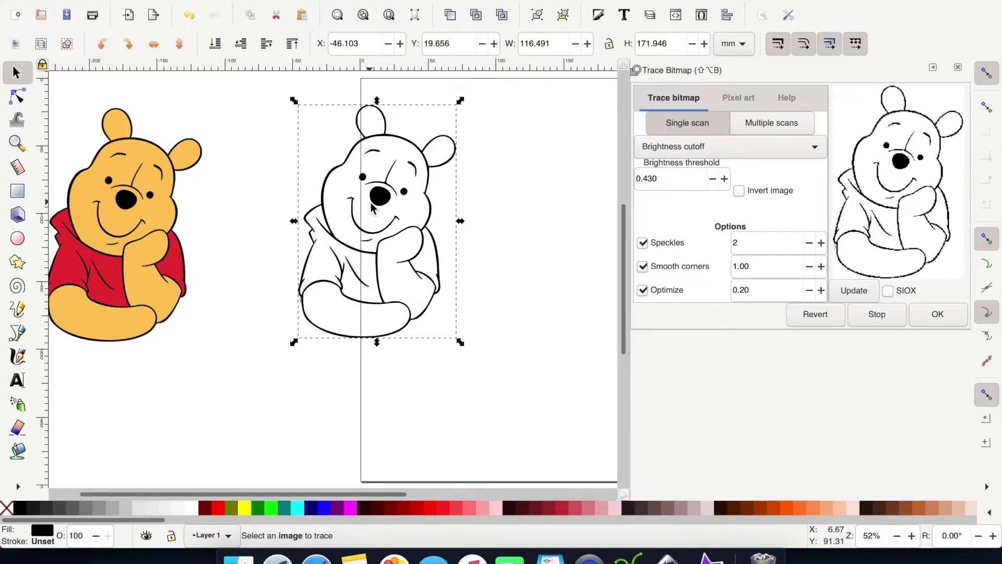
key(3)
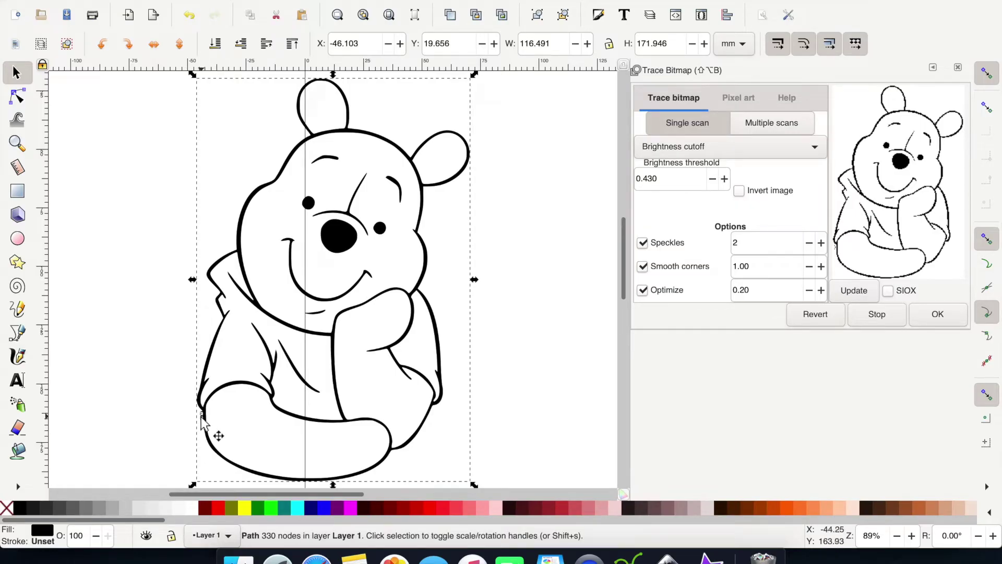
drag(275, 498, 209, 496)
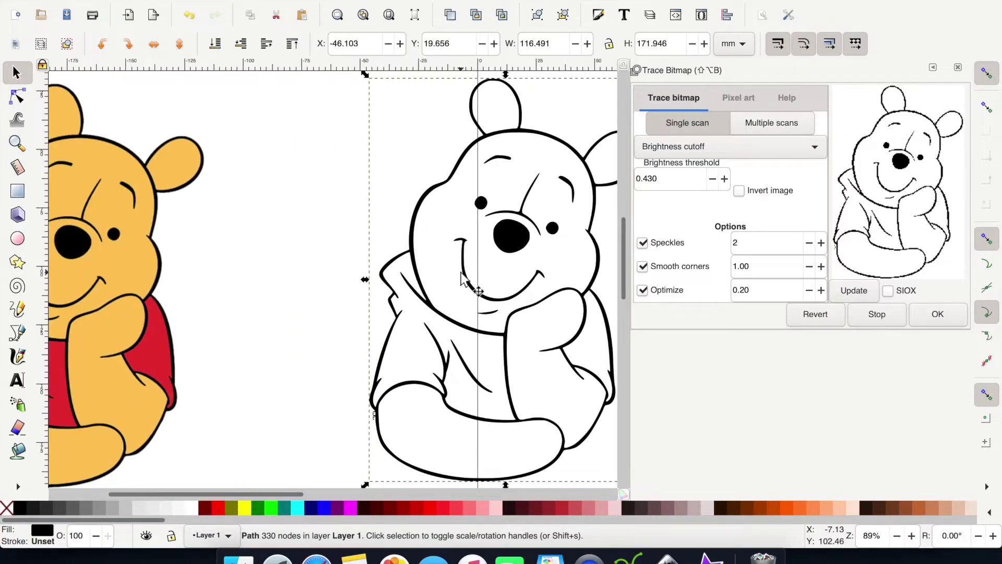
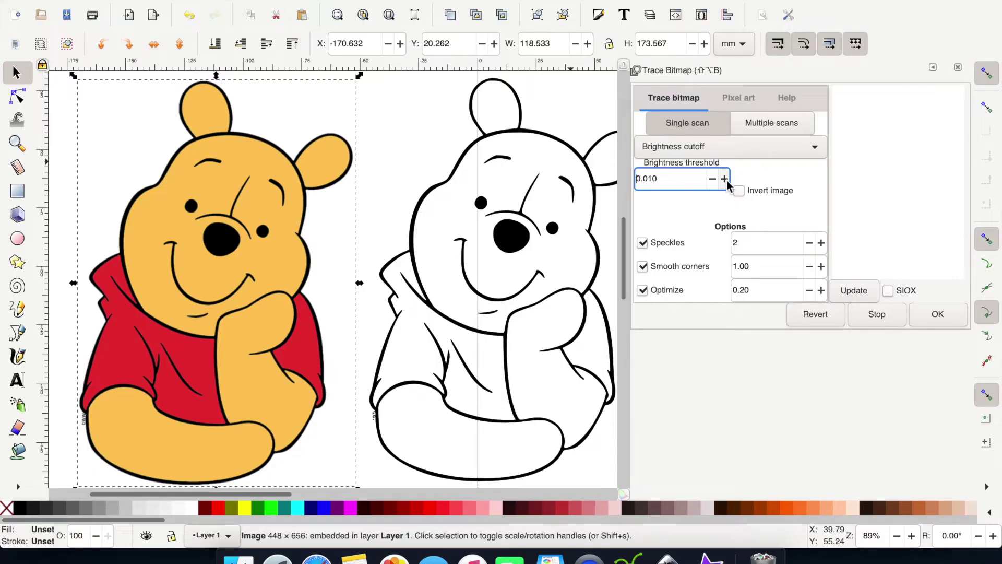
- Create a single-scan brightness-cutoff trace of the colour image at threshold 0.010 and move it beyond the page's right edge
click(841, 297)
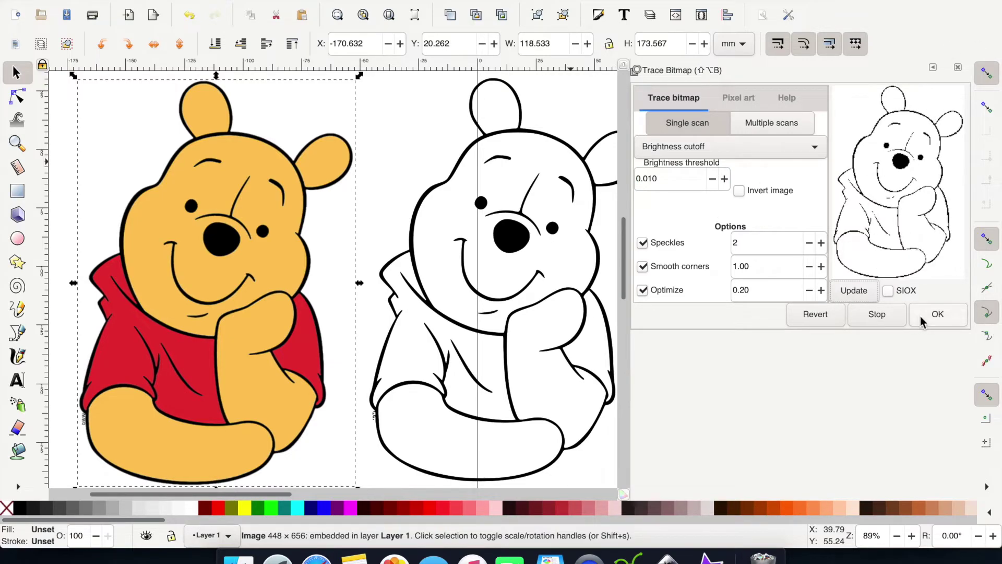
click(956, 319)
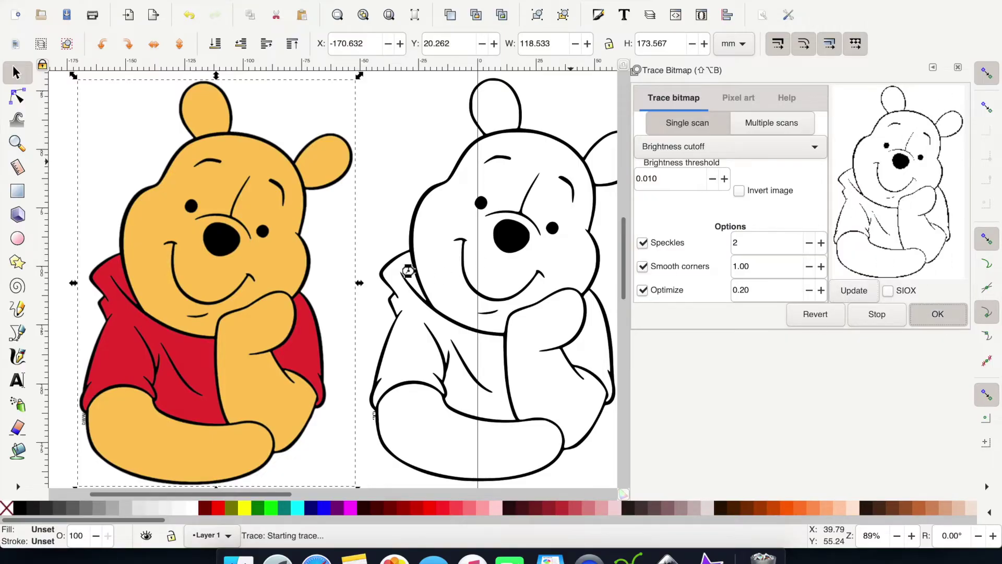
mouse_move(301, 291)
mouse_down()
mouse_move(448, 235)
mouse_move(515, 245)
mouse_move(590, 283)
mouse_up()
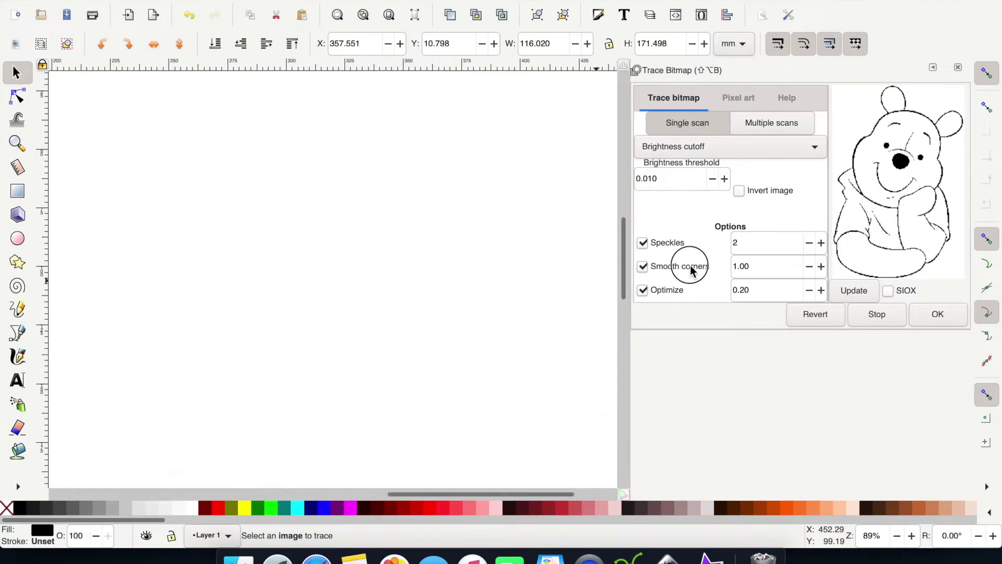
click(964, 71)
drag(694, 492, 502, 502)
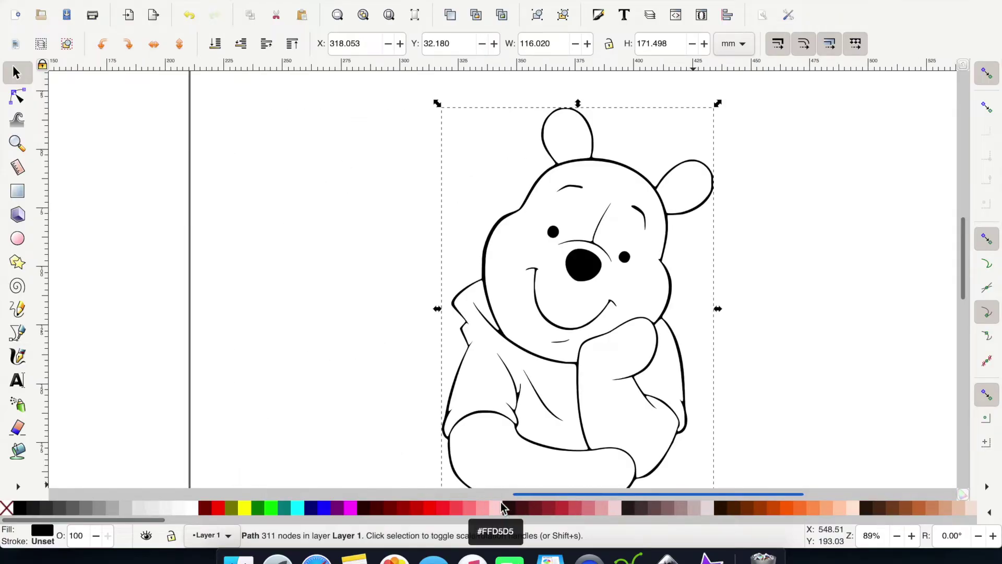
- Place the thin-lined trace on the page beside the thicker outline, at about X 69 mm, Y 20 mm
key(4)
click(642, 123)
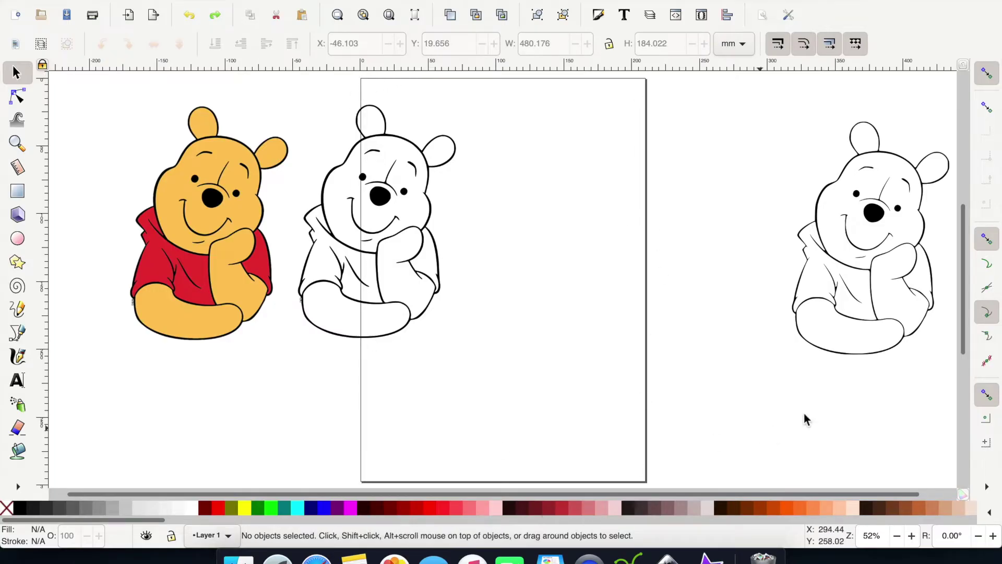
click(868, 214)
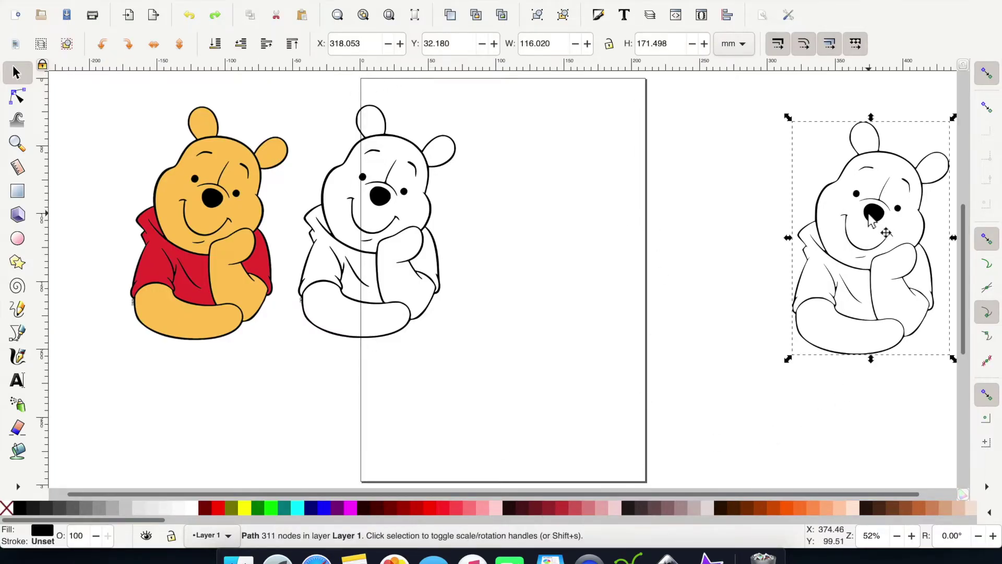
drag(764, 209, 530, 210)
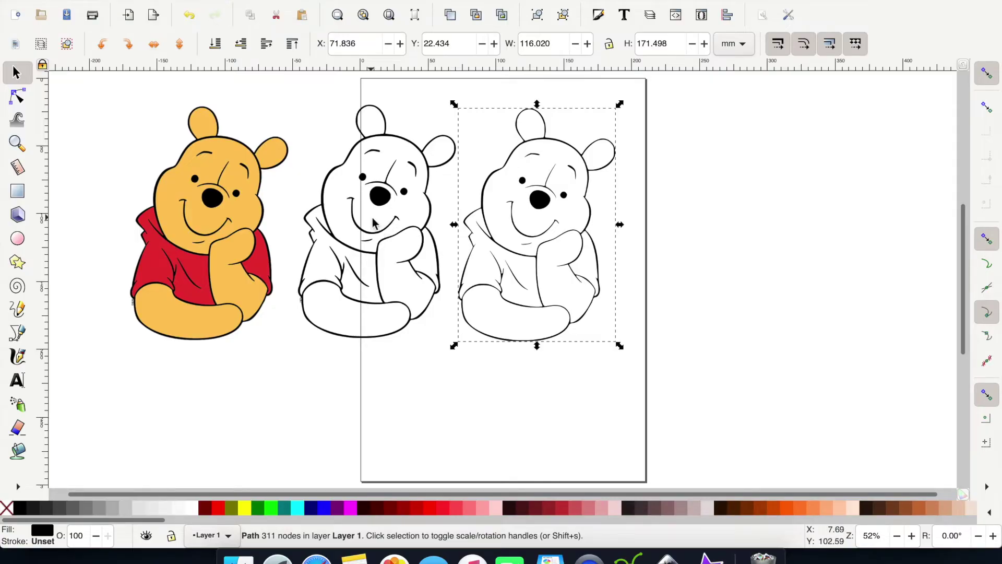
key(4)
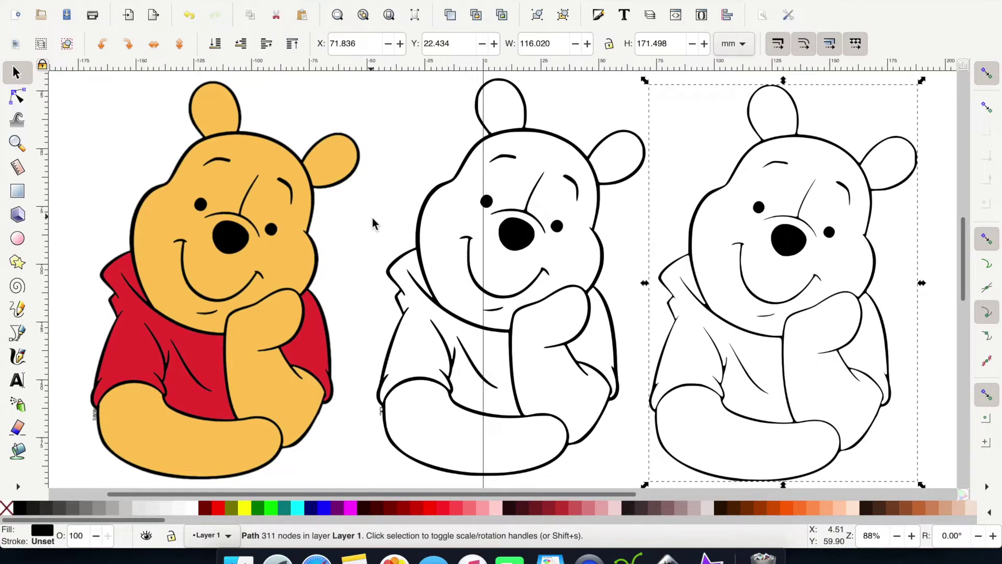
drag(765, 142, 759, 137)
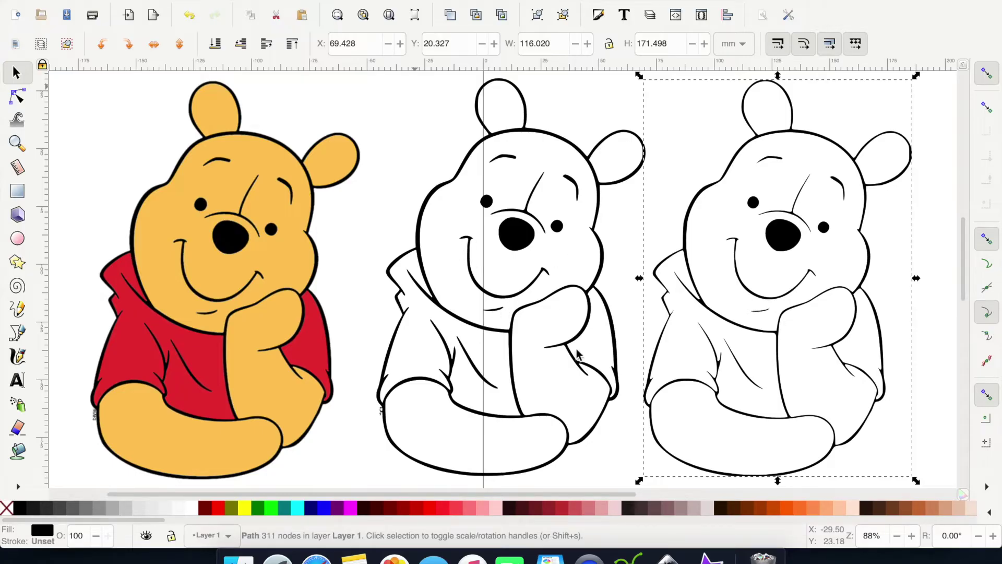
- Compare the two outline traces and delete the thin-lined one made at threshold 0.010
click(526, 236)
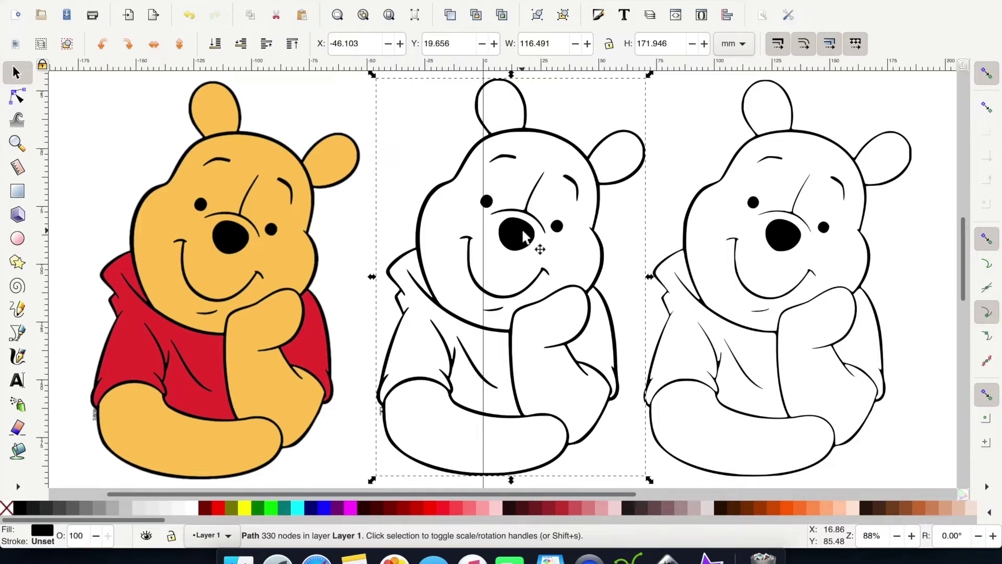
click(784, 254)
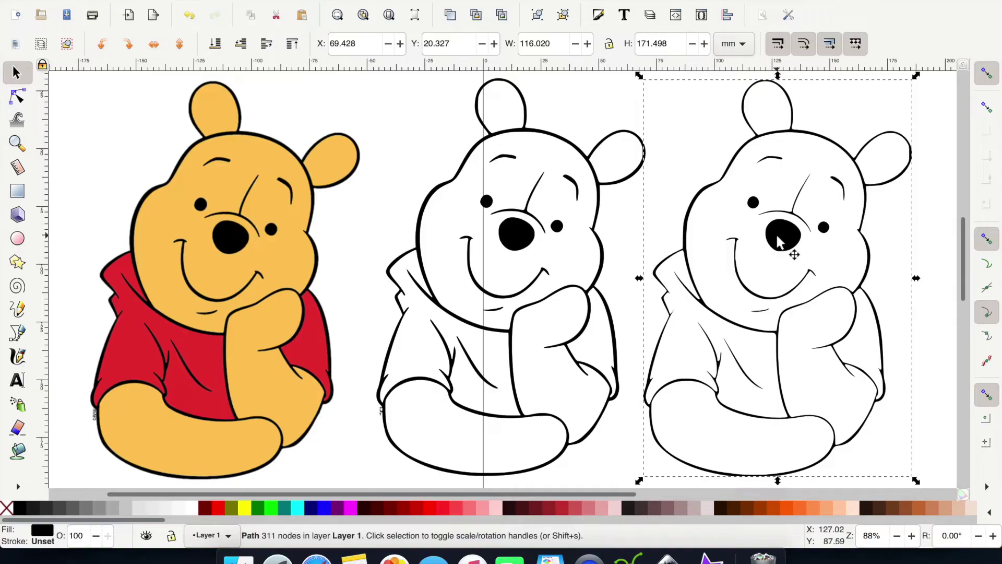
key(Delete)
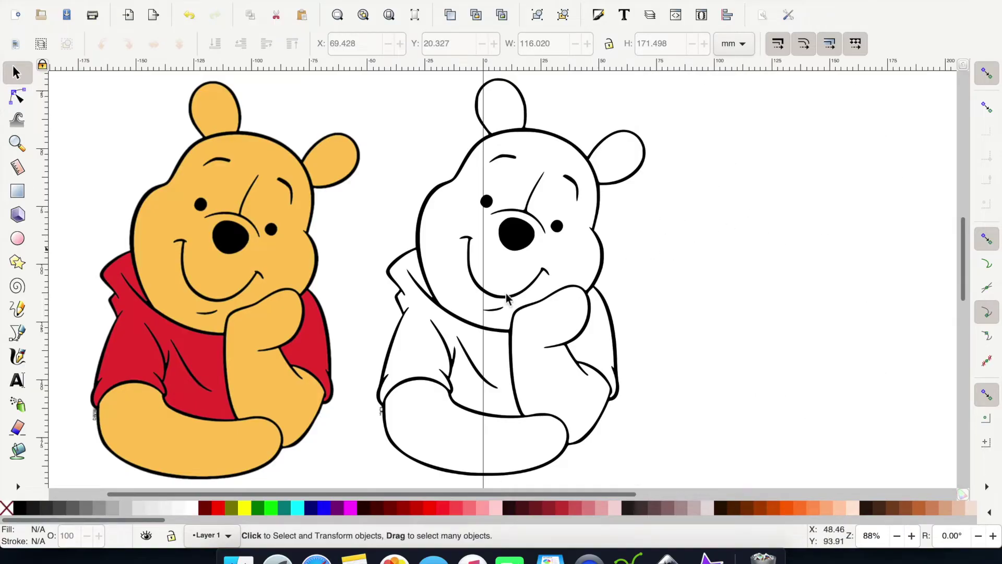
- Move the remaining thick outline trace fully onto the page, at about X 7 mm, Y 24 mm
click(518, 249)
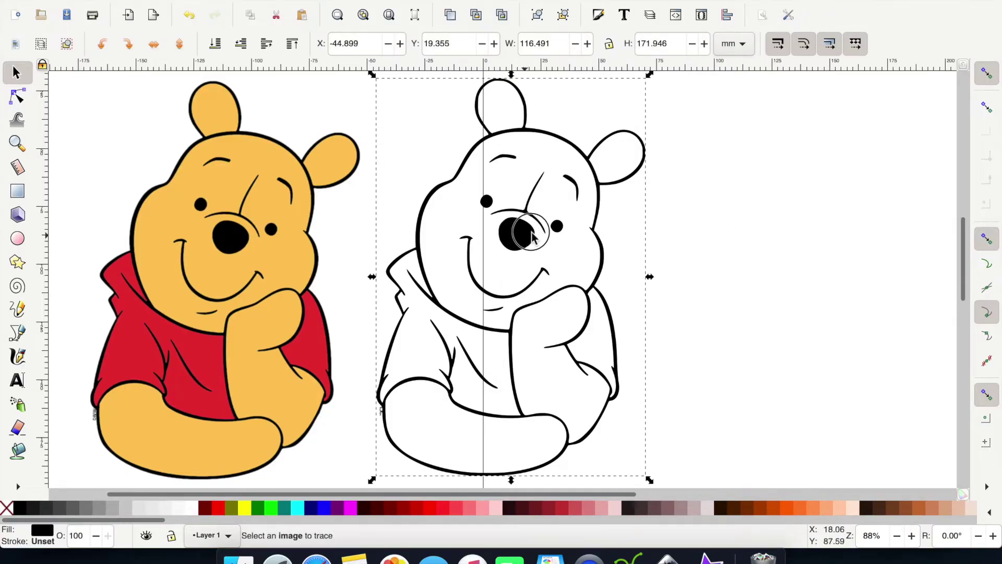
drag(573, 226, 642, 248)
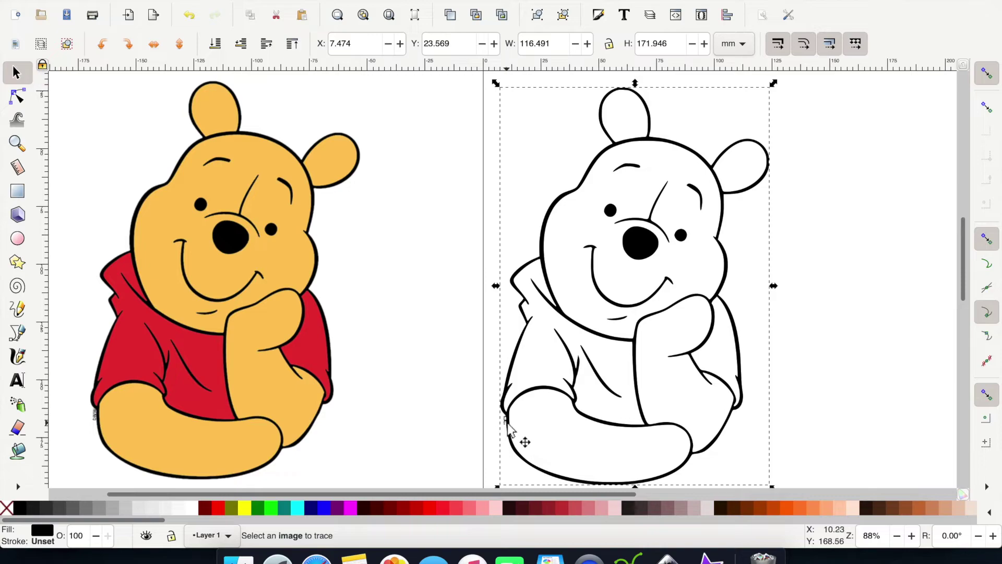
- Erase the small stray signature marks beside the outline at Pooh's lower left, just below the sleeve
scroll(507, 424, up, 8)
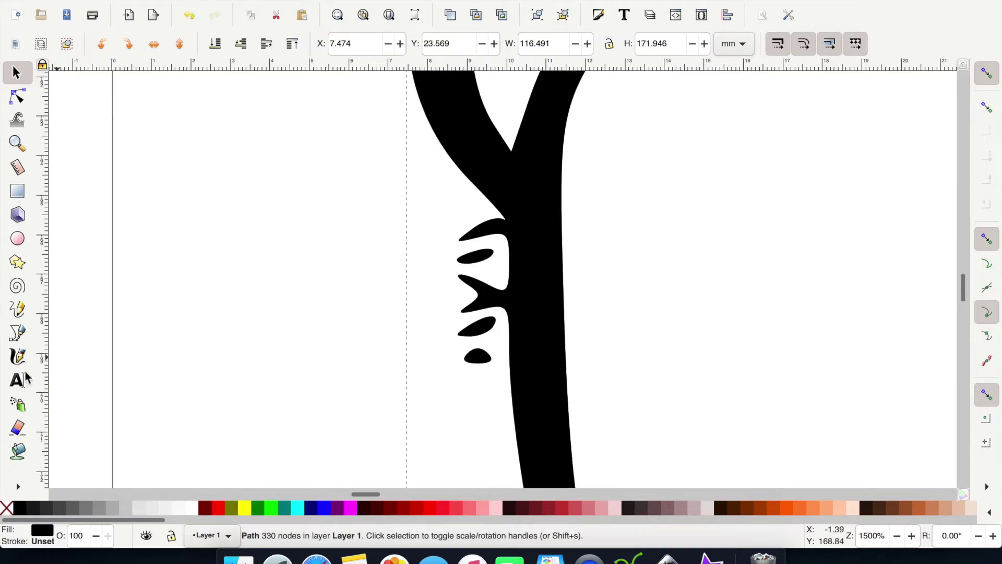
click(17, 435)
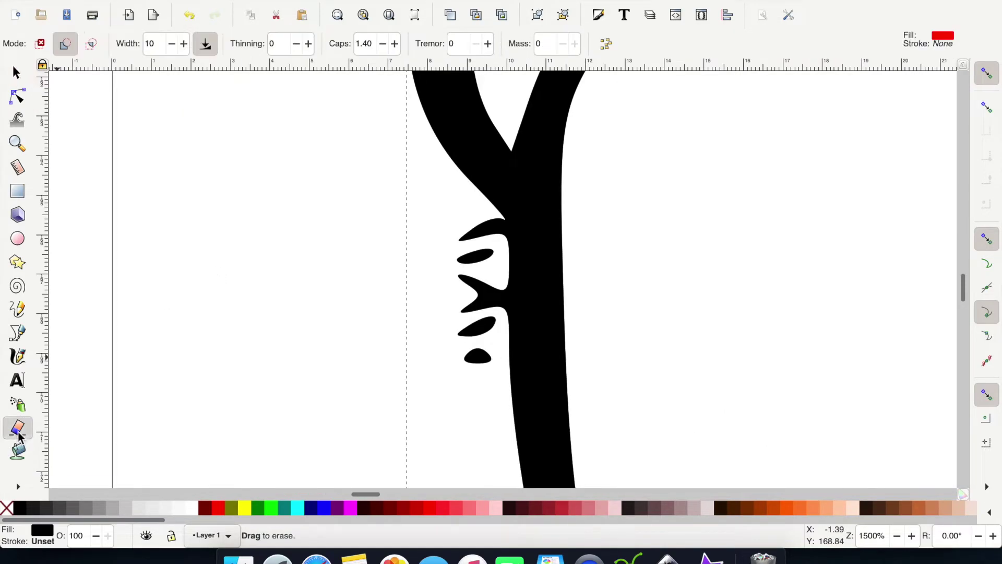
mouse_move(449, 229)
mouse_down()
mouse_move(466, 374)
mouse_move(476, 369)
mouse_move(470, 350)
mouse_move(475, 361)
mouse_move(478, 348)
mouse_move(461, 362)
mouse_move(491, 356)
mouse_move(475, 354)
mouse_move(480, 347)
mouse_move(489, 342)
mouse_move(483, 369)
mouse_move(467, 350)
mouse_move(493, 333)
mouse_move(466, 329)
mouse_up()
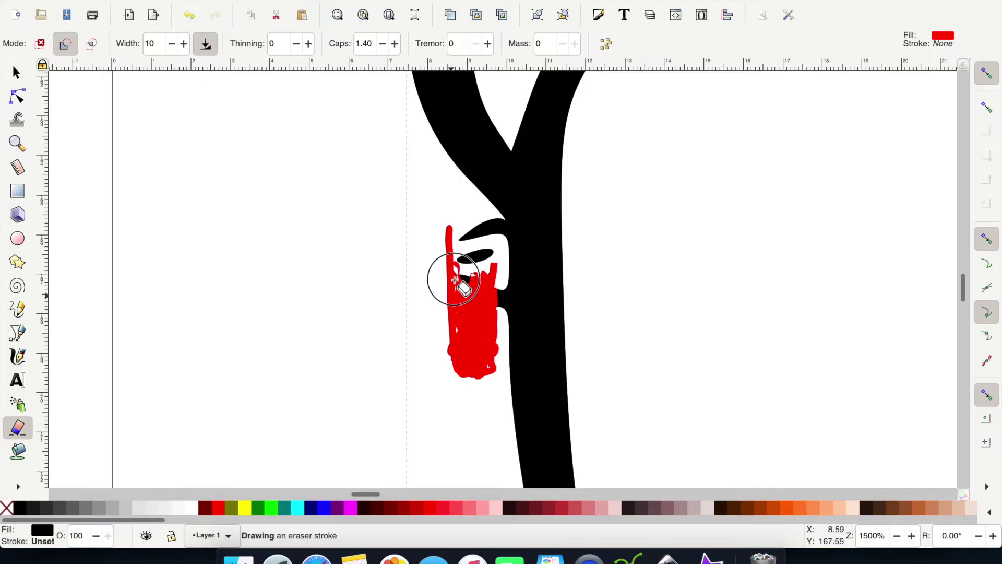
mouse_move(460, 325)
mouse_down()
mouse_move(458, 347)
mouse_move(471, 304)
mouse_up()
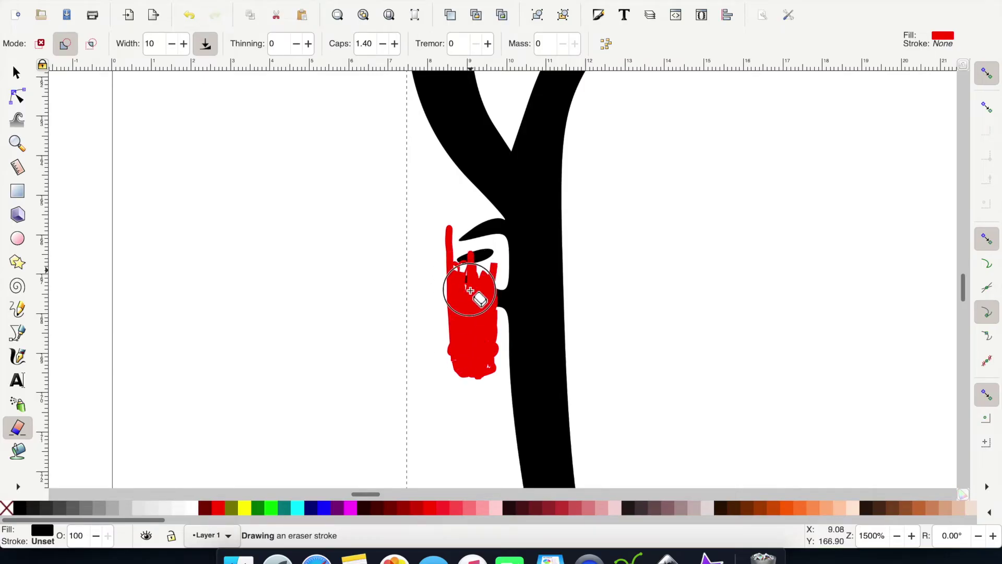
mouse_move(456, 265)
mouse_down()
mouse_move(481, 254)
mouse_move(489, 260)
mouse_move(474, 280)
mouse_move(473, 263)
mouse_move(484, 280)
mouse_move(473, 241)
mouse_move(459, 239)
mouse_move(455, 247)
mouse_move(464, 229)
mouse_move(468, 246)
mouse_move(474, 237)
mouse_move(471, 252)
mouse_move(494, 213)
mouse_move(492, 242)
mouse_up()
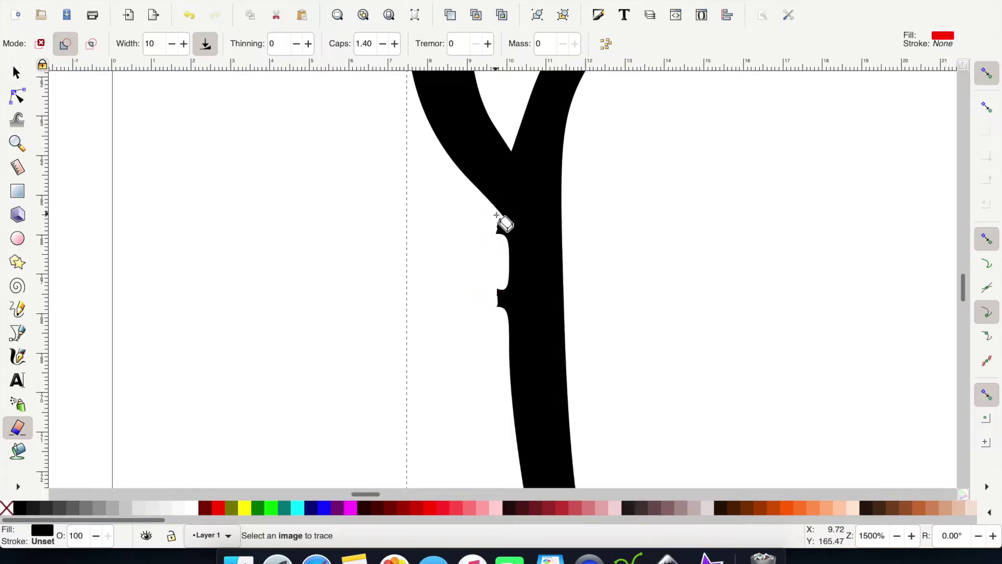
- Erase the two leftover stubs along the outline's edge below the sleeve and deselect the trace
mouse_move(498, 215)
mouse_down()
mouse_move(507, 244)
mouse_move(487, 270)
mouse_up()
drag(494, 228, 505, 240)
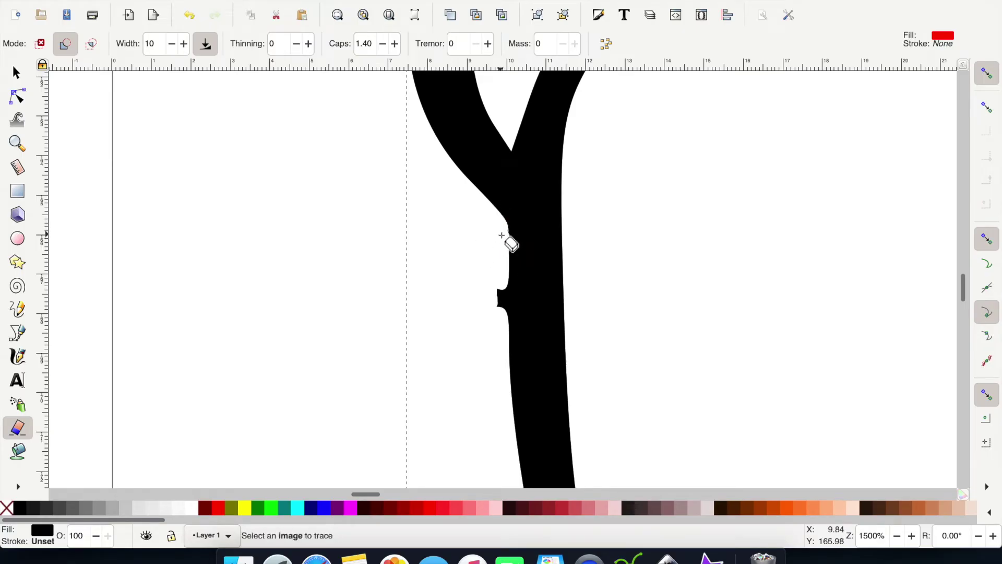
mouse_move(501, 276)
mouse_down()
mouse_move(501, 325)
mouse_move(499, 291)
mouse_move(505, 313)
mouse_up()
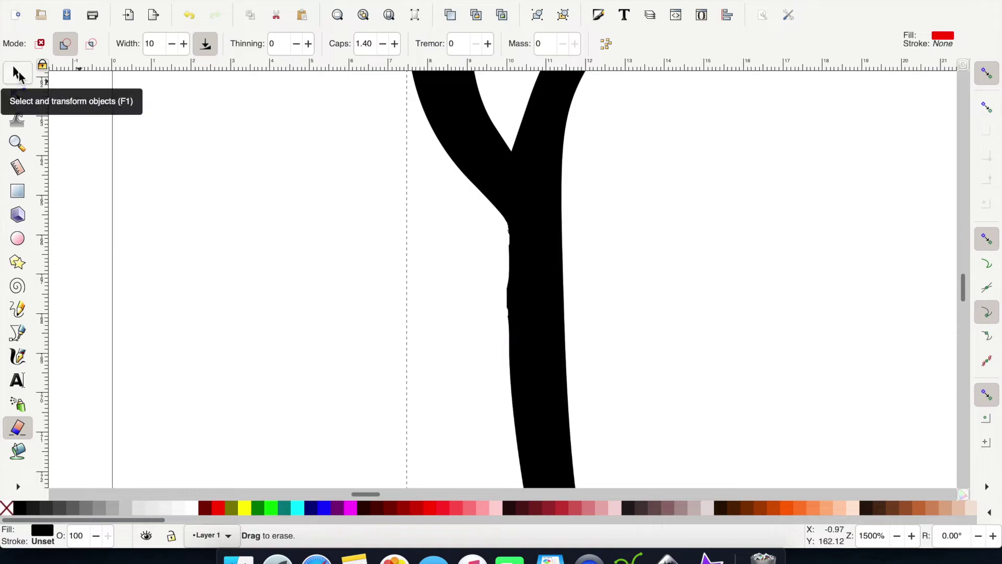
click(18, 74)
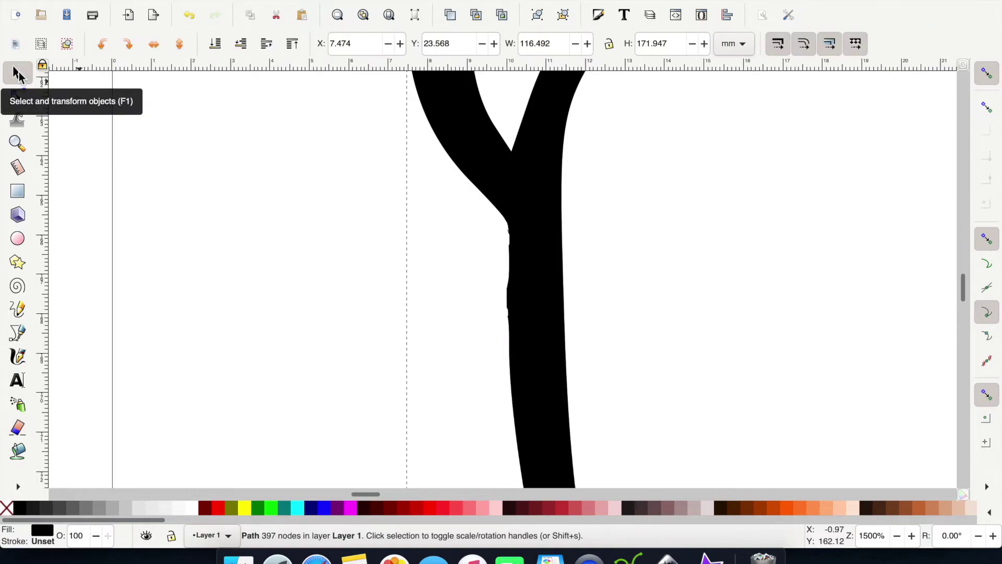
key(3)
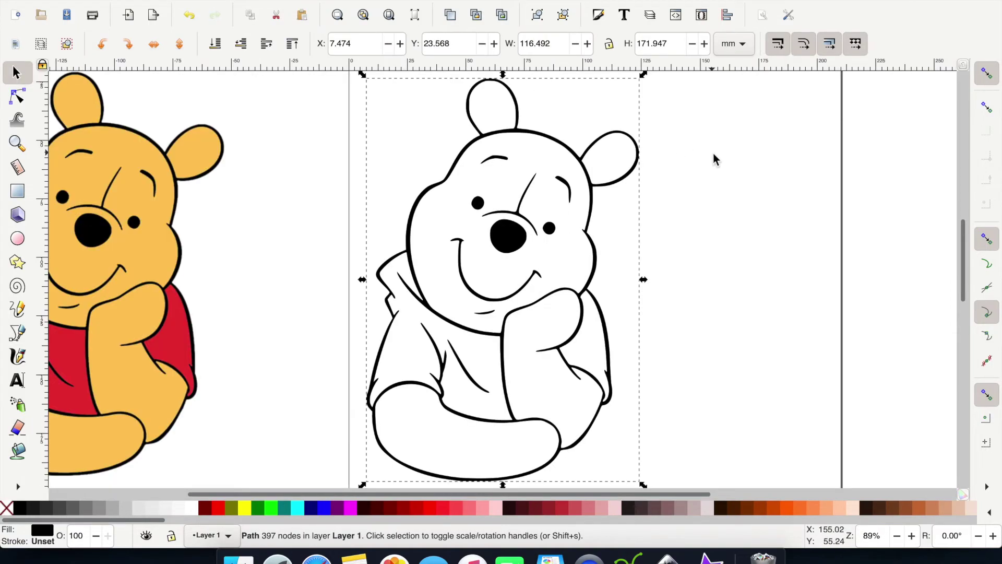
click(714, 154)
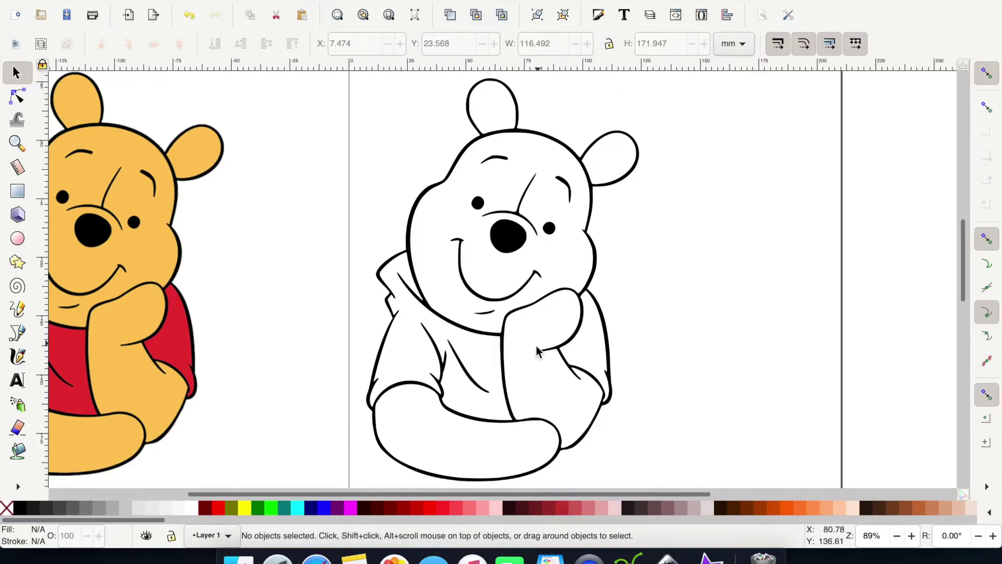
- Sample the orange-yellow of Pooh's face in the colour image as the fill colour with the Dropper
click(23, 491)
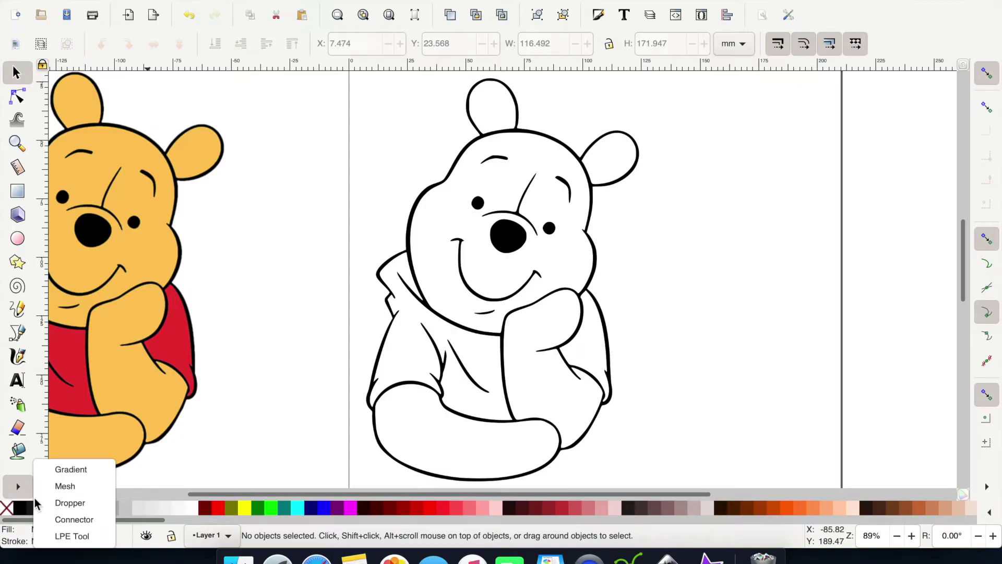
click(58, 503)
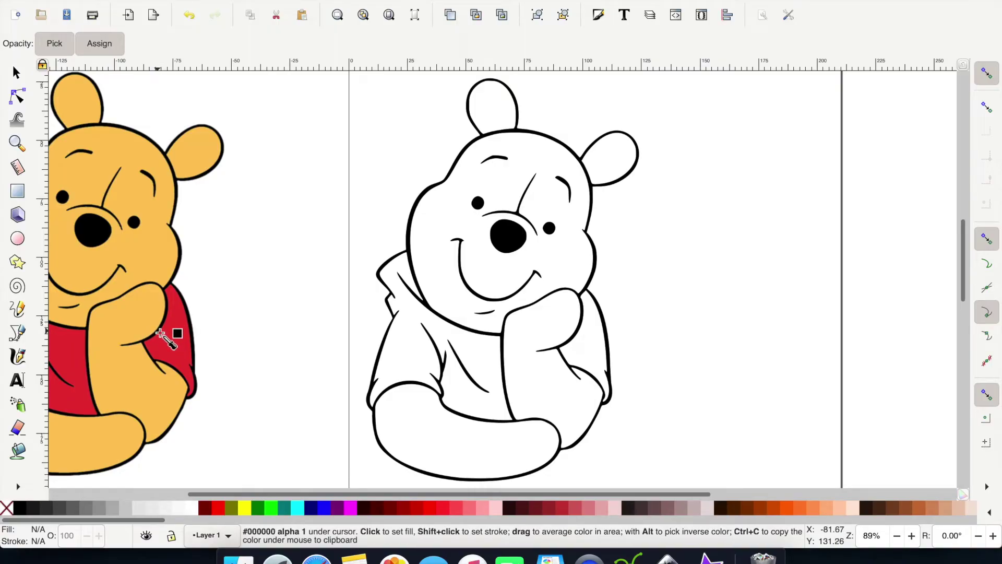
click(153, 261)
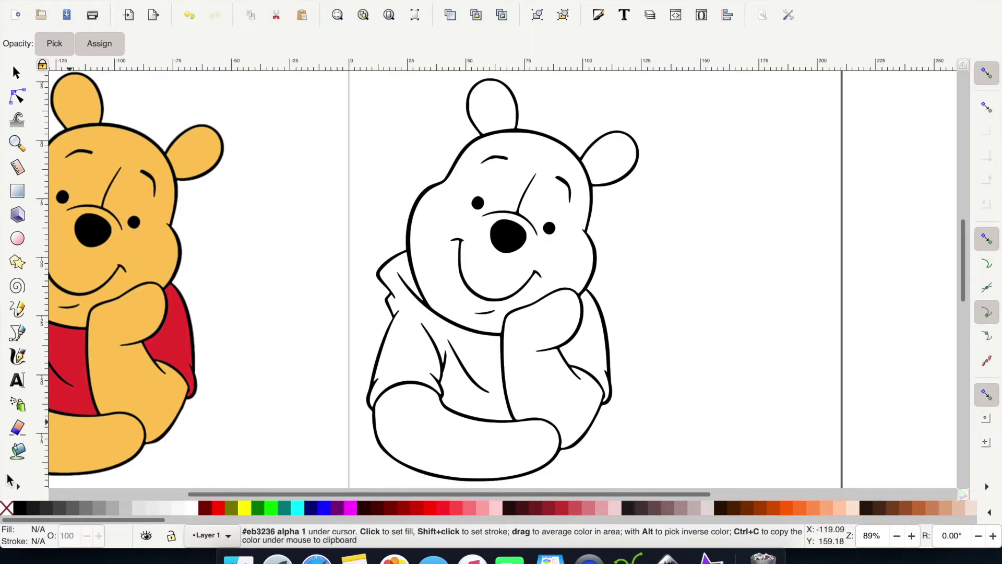
- Fill the face of the traced outline with the sampled orange-yellow using the Paint Bucket
click(19, 454)
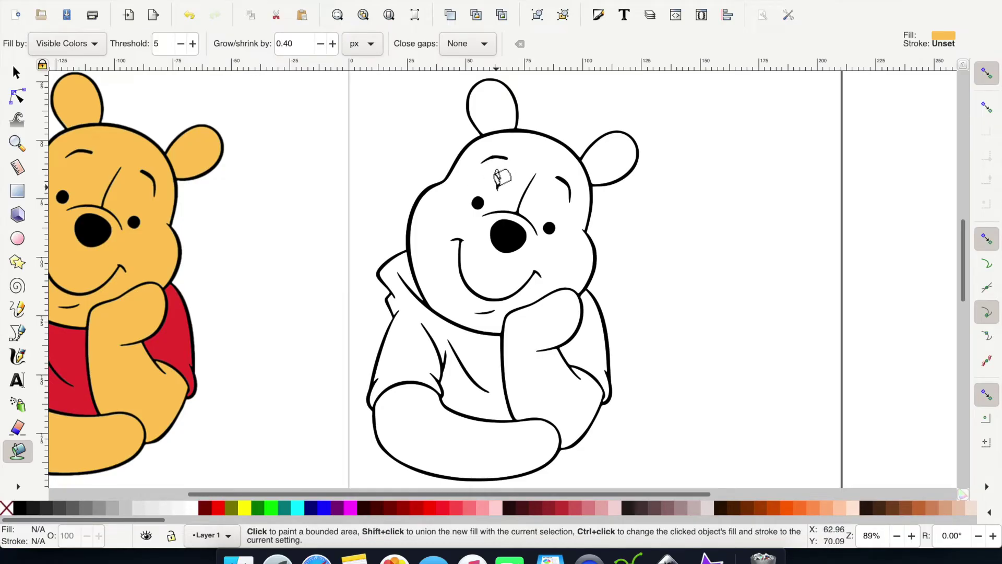
scroll(503, 180, up, 2)
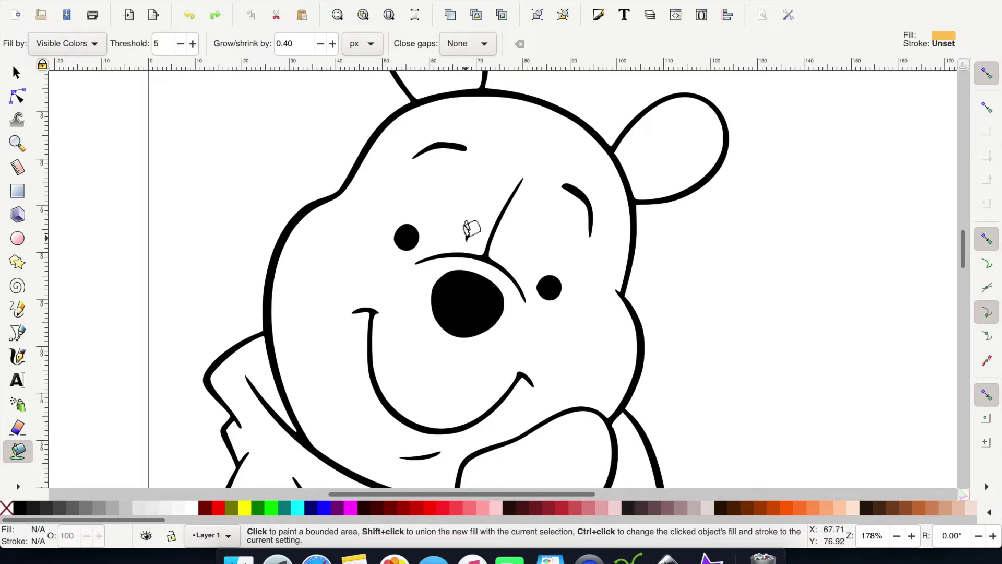
scroll(466, 235, down, 1)
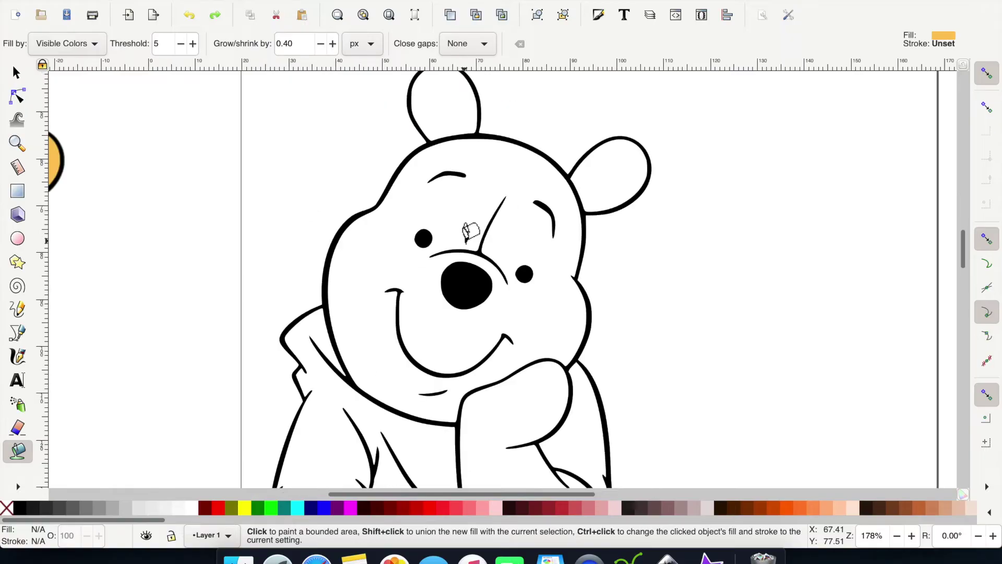
scroll(466, 235, up, 1)
scroll(466, 234, up, 1)
scroll(466, 235, down, 1)
scroll(468, 214, down, 1)
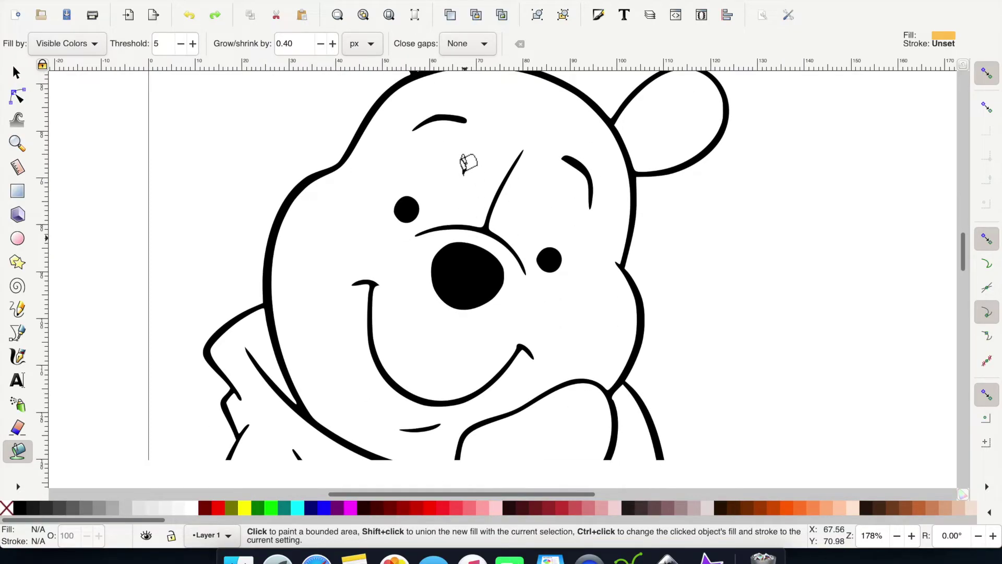
scroll(463, 174, up, 1)
click(462, 203)
- Fill both of Pooh's ears in the traced outline with the same orange-yellow
ctrl+scroll(537, 219, up, 2)
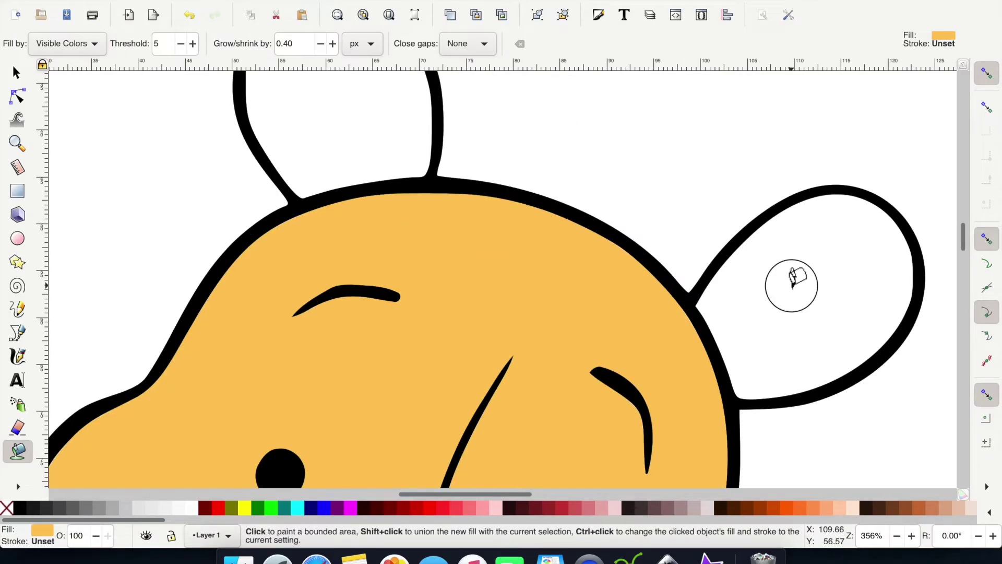
click(791, 282)
scroll(376, 188, up, 3)
click(358, 208)
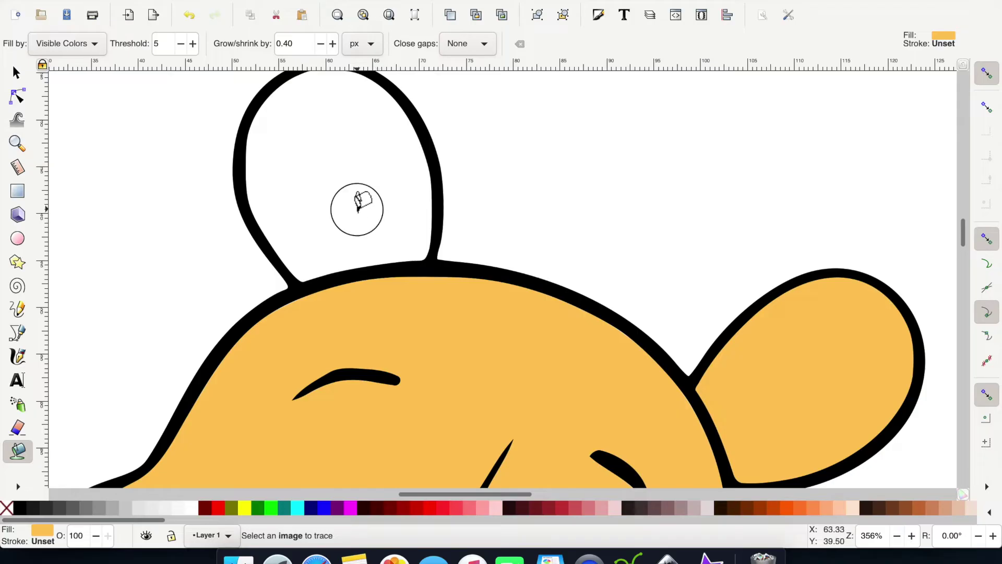
scroll(365, 235, down, 15)
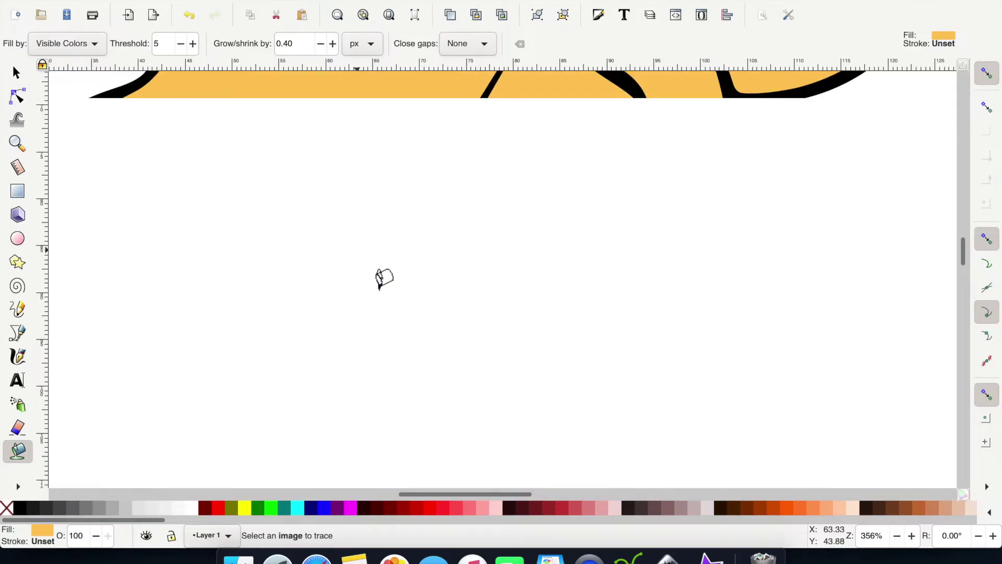
scroll(379, 279, up, 10)
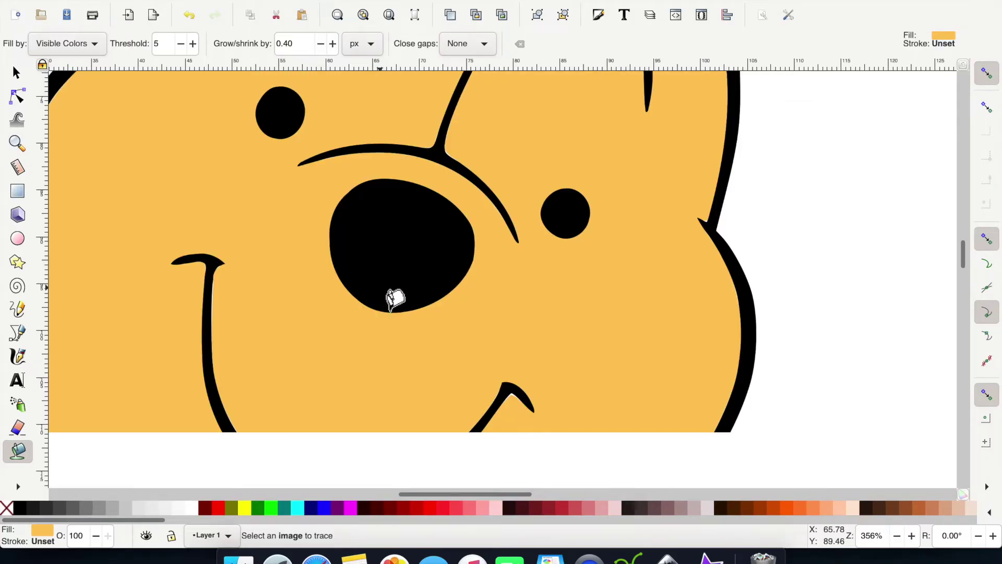
- Fill Pooh's raised hand and bent arm under the chin in the traced outline with the orange-yellow
scroll(410, 307, down, 5)
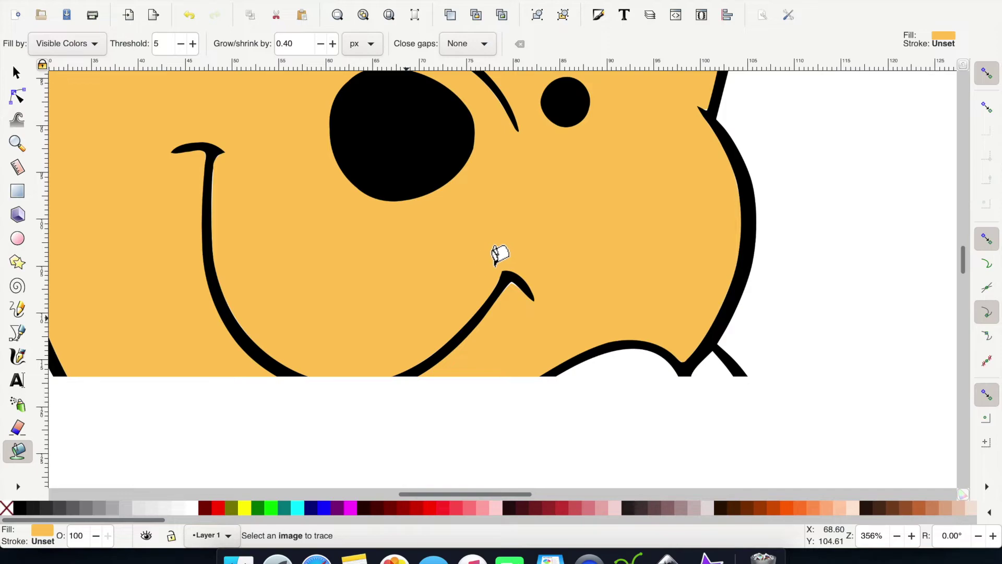
scroll(500, 255, down, 3)
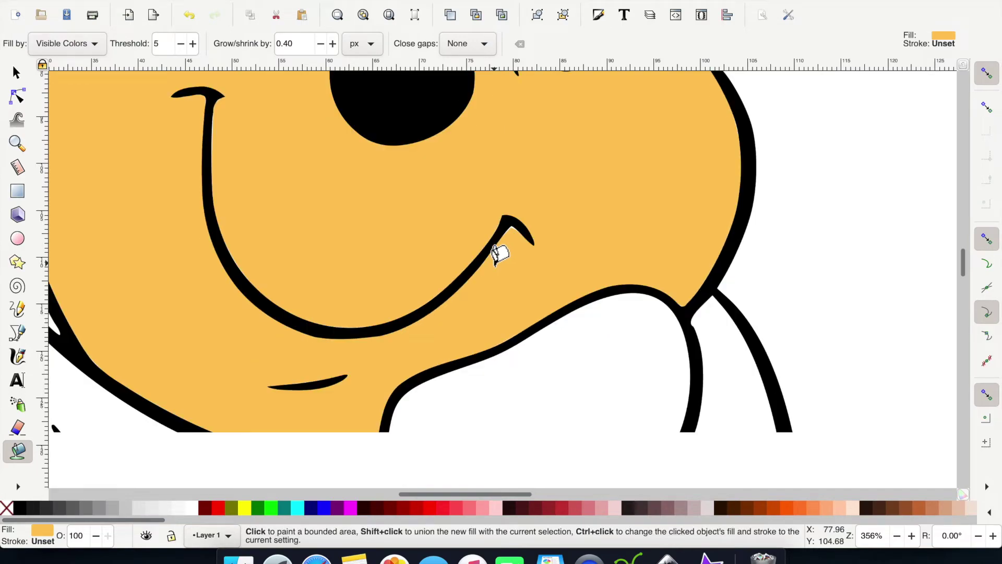
scroll(499, 256, down, 13)
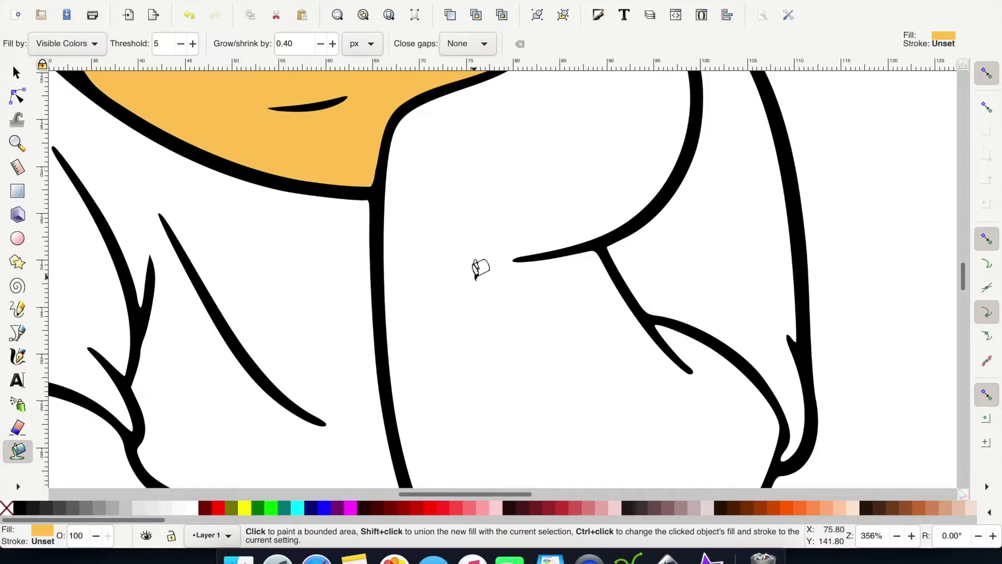
click(476, 278)
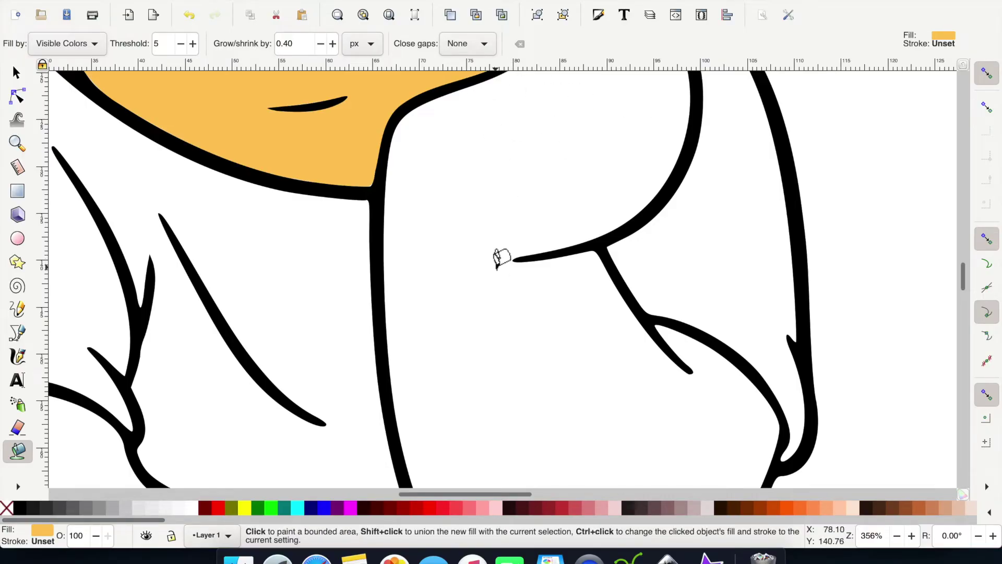
scroll(501, 258, up, 1)
scroll(501, 257, down, 2)
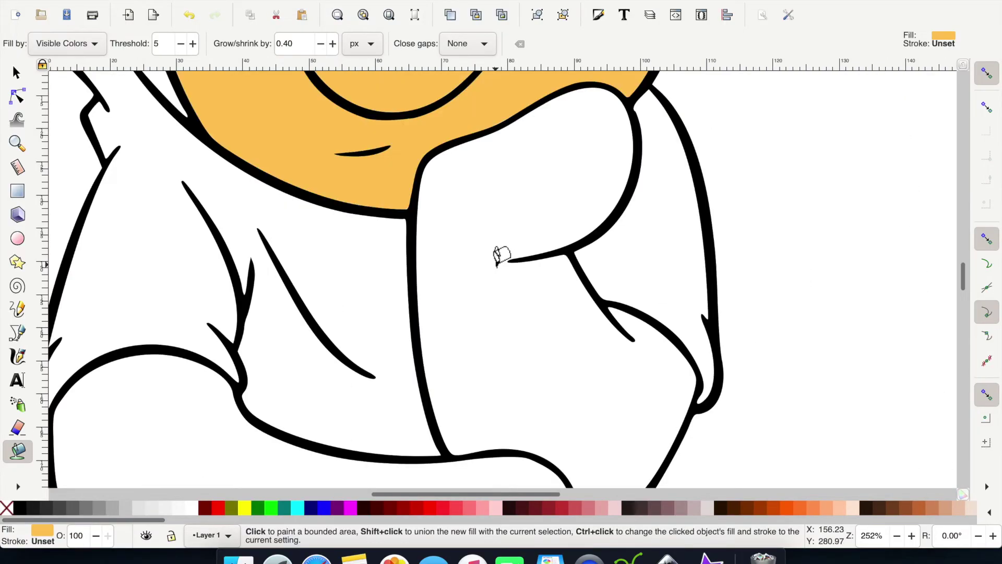
scroll(502, 256, down, 1)
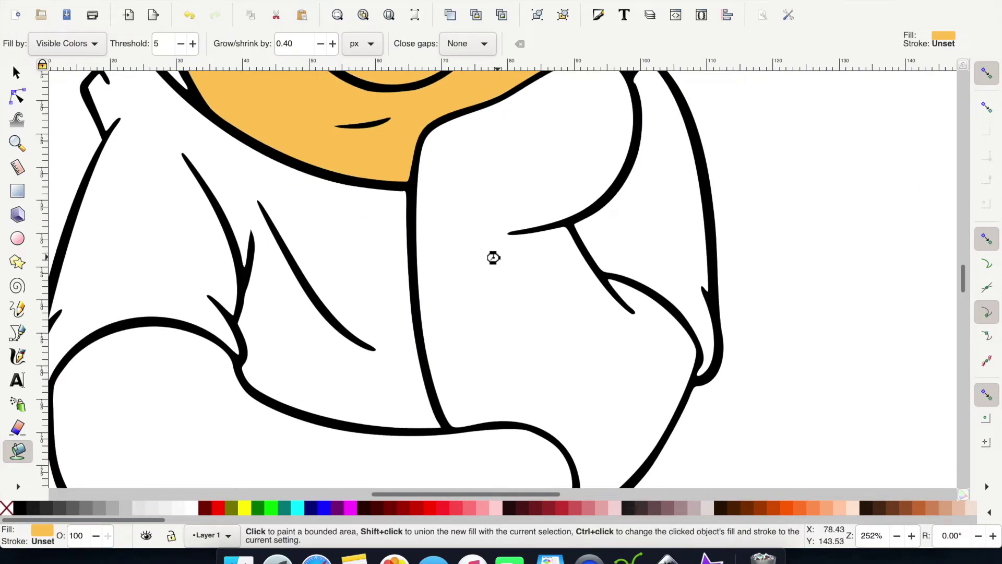
click(499, 254)
scroll(502, 250, up, 2)
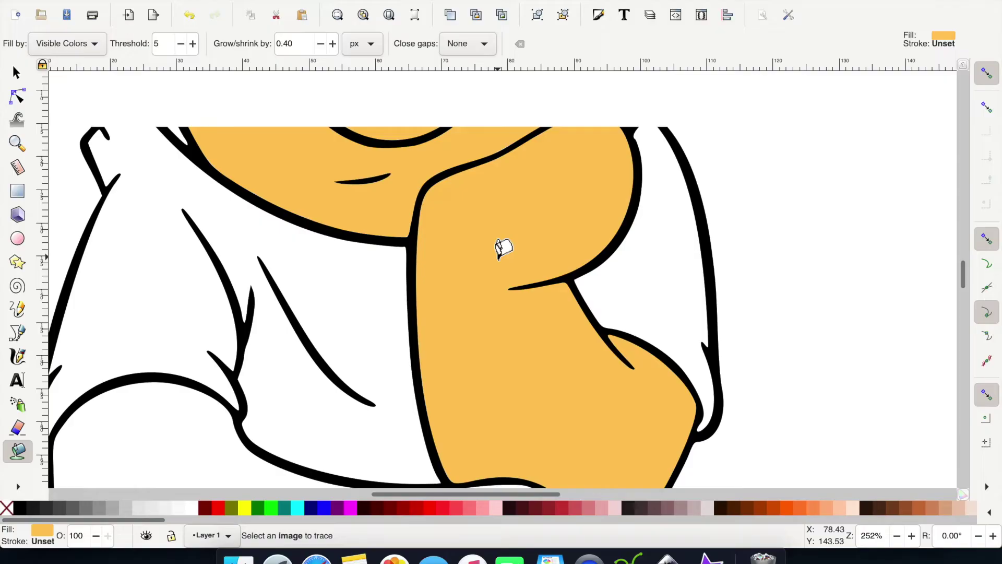
scroll(504, 249, up, 2)
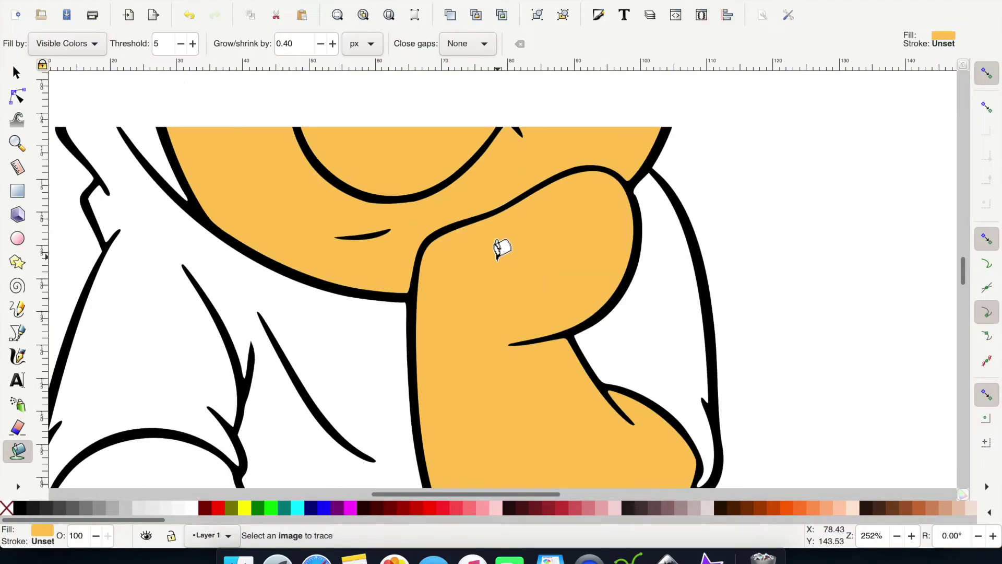
- Fill the forearm resting across the base of the traced outline with the same orange-yellow
scroll(542, 485, down, 8)
mouse_move(540, 494)
mouse_down()
mouse_move(396, 470)
mouse_move(405, 463)
mouse_up()
click(410, 349)
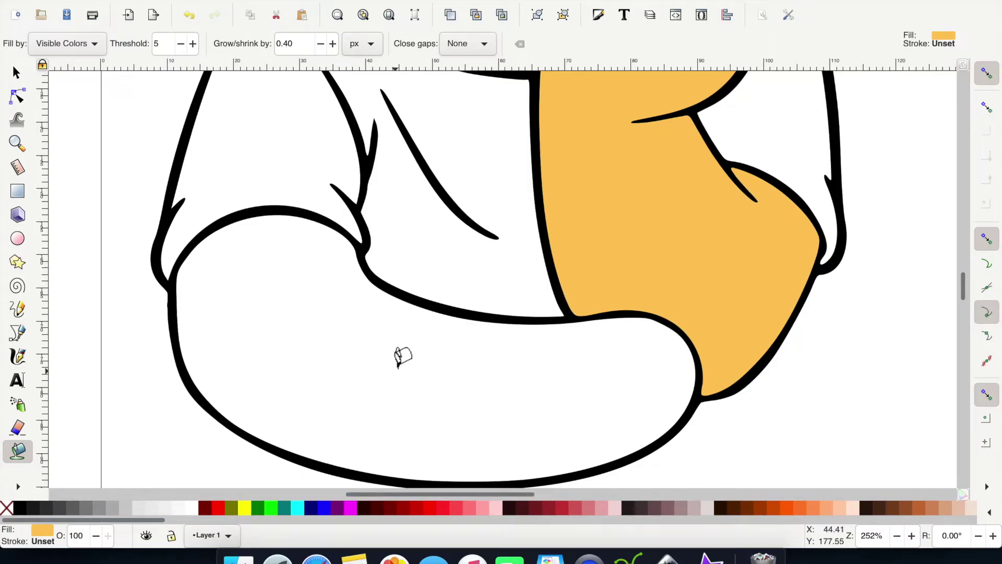
click(307, 321)
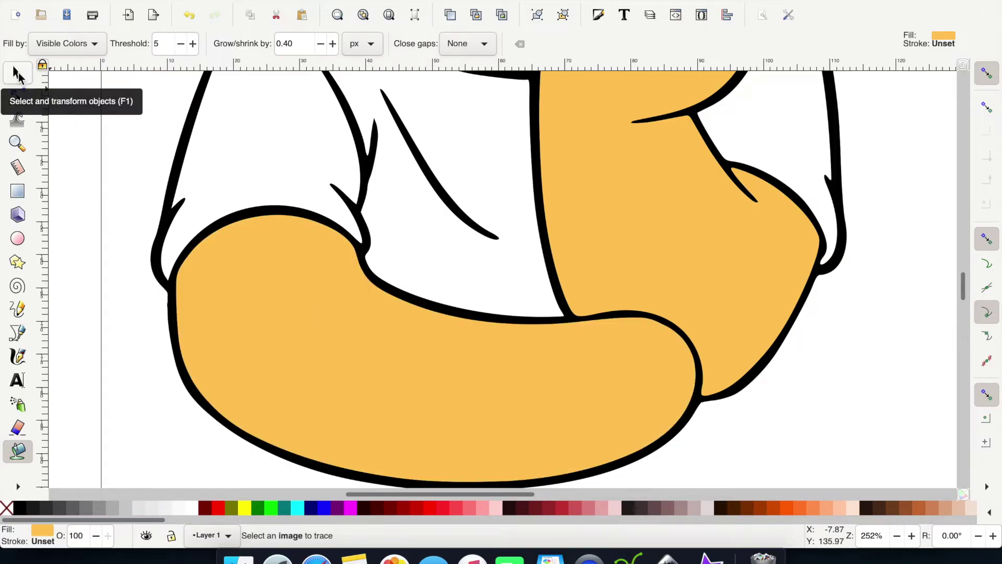
- Select the orange-yellow fills of both ears, the face and both arms and merge them into one path with Union
click(18, 74)
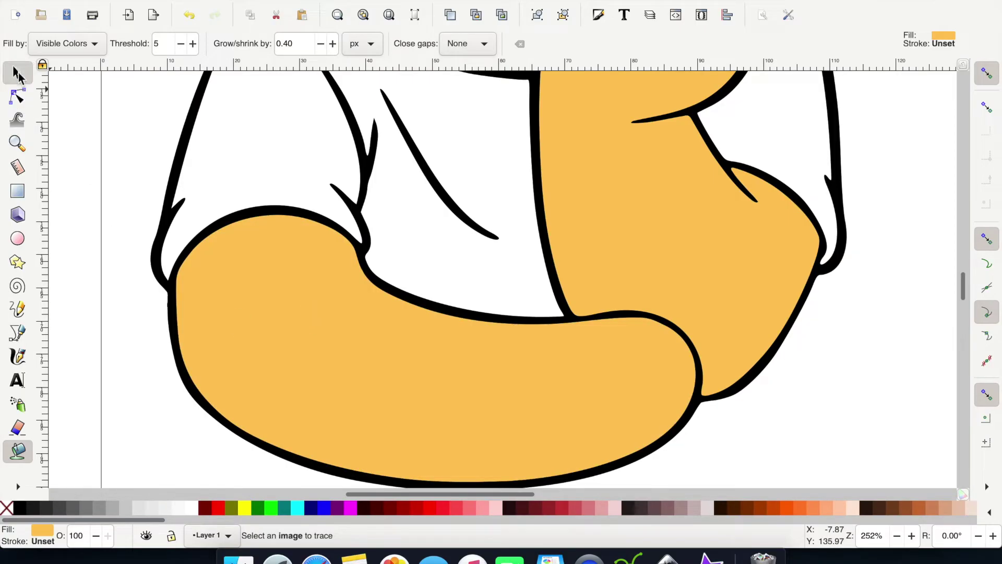
click(178, 168)
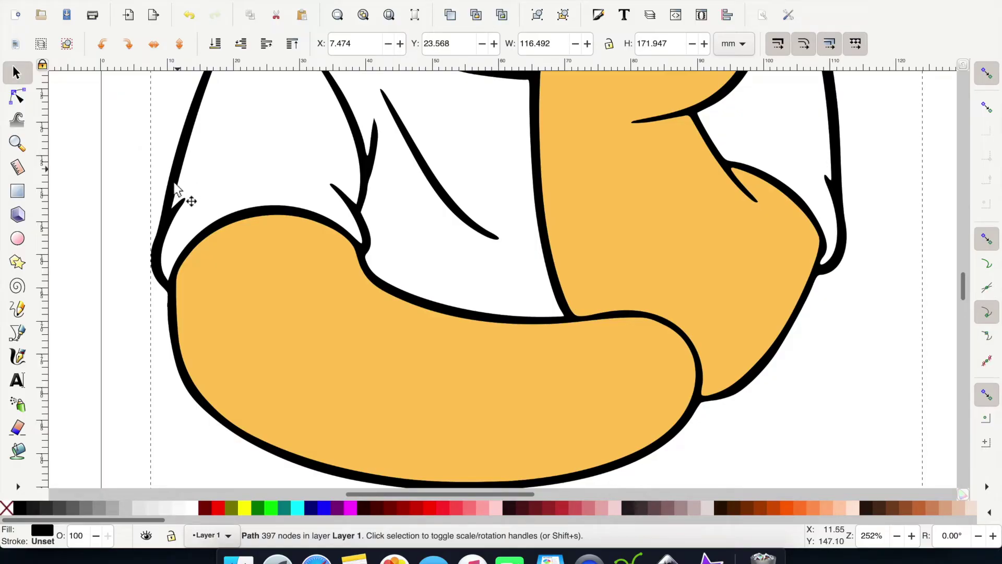
key(3)
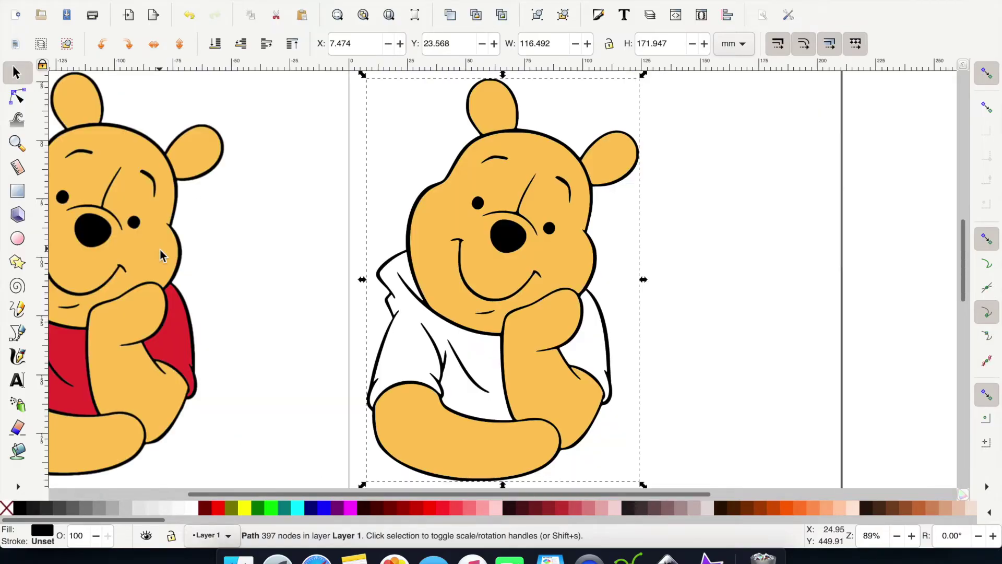
click(784, 175)
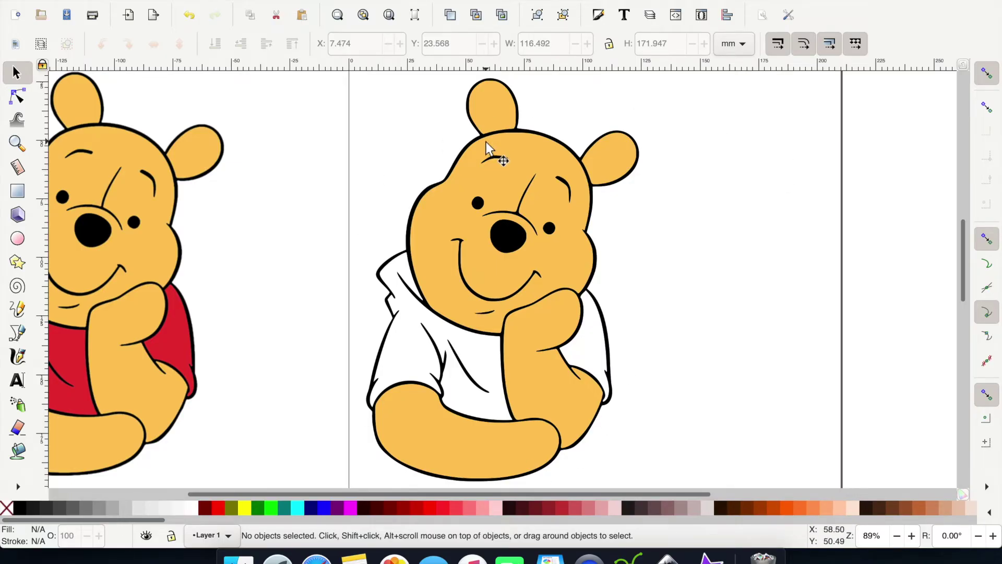
shift+click(507, 119)
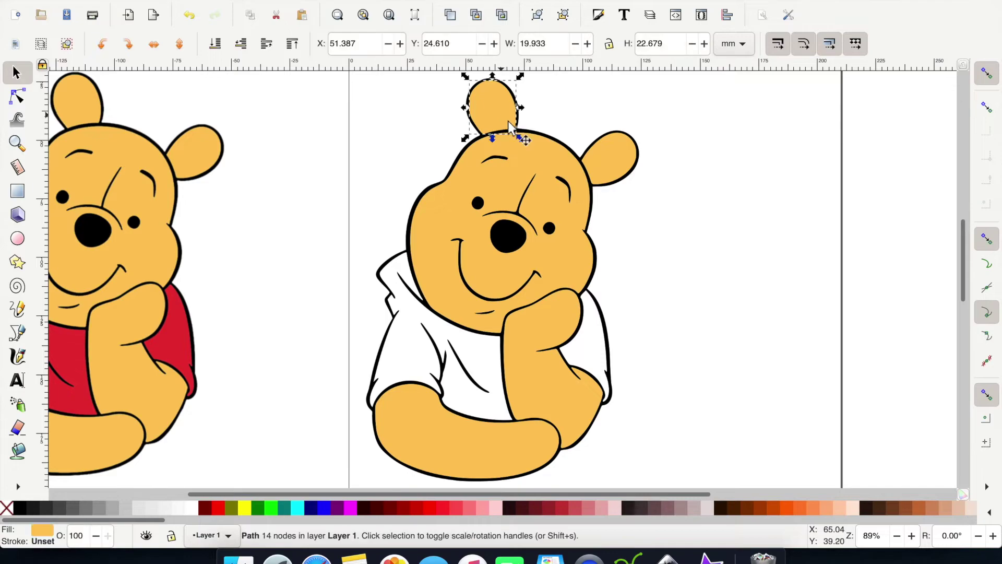
shift+click(597, 153)
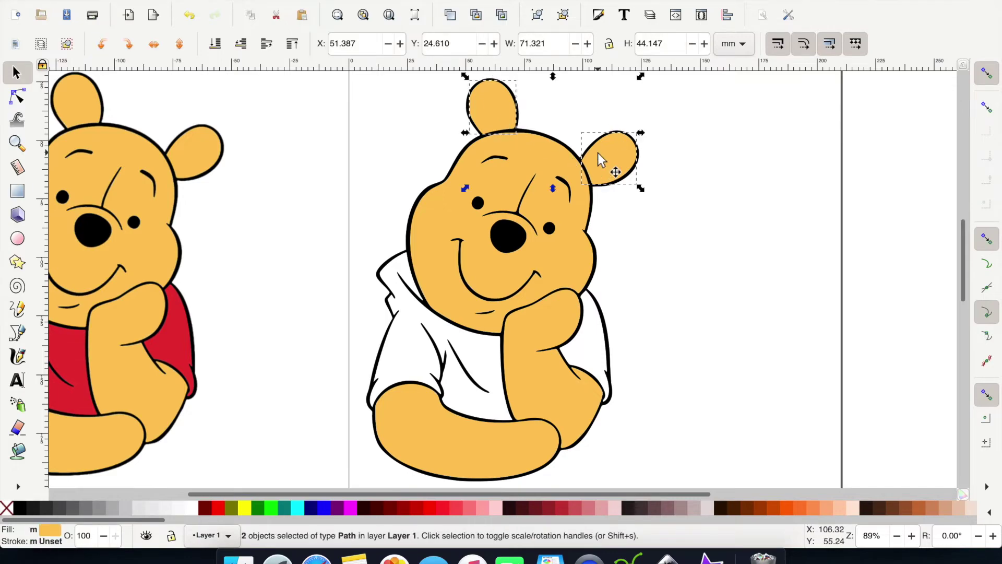
shift+click(537, 164)
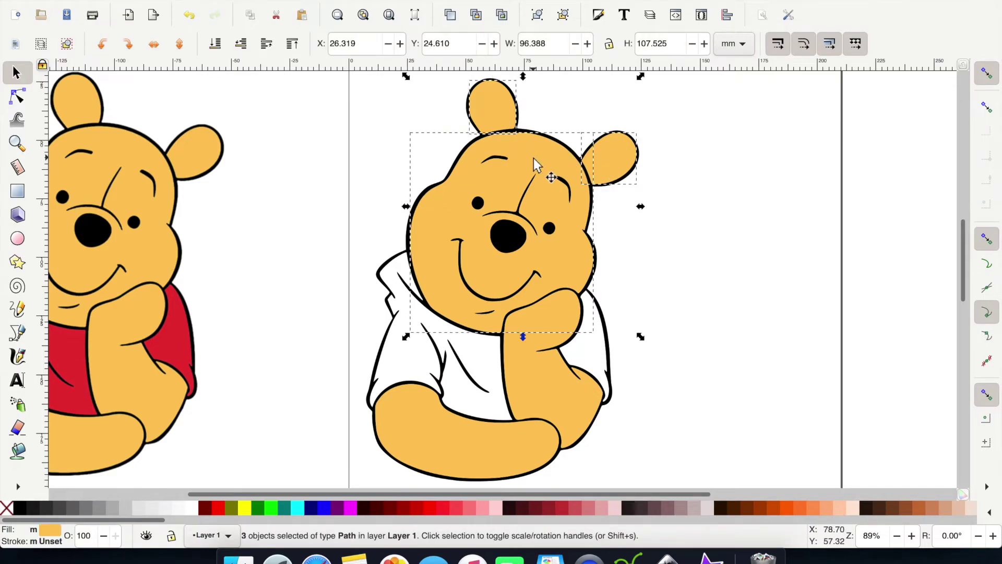
shift+click(543, 406)
shift+click(410, 433)
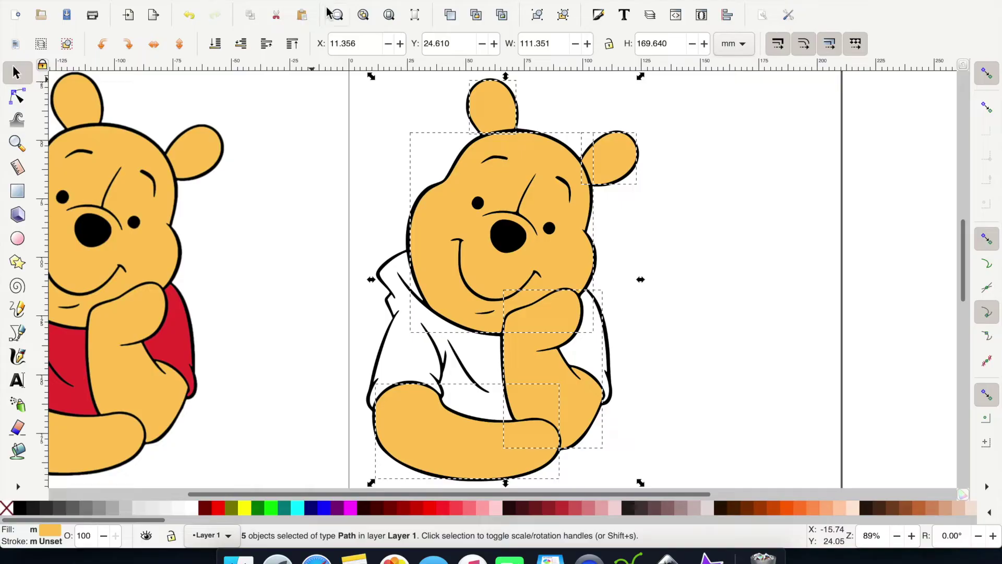
click(276, 0)
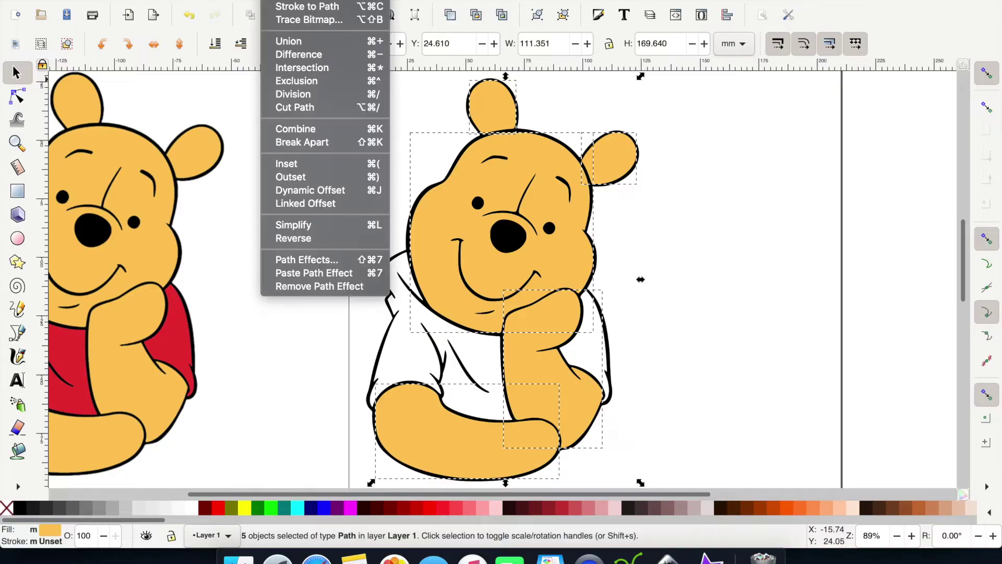
click(307, 45)
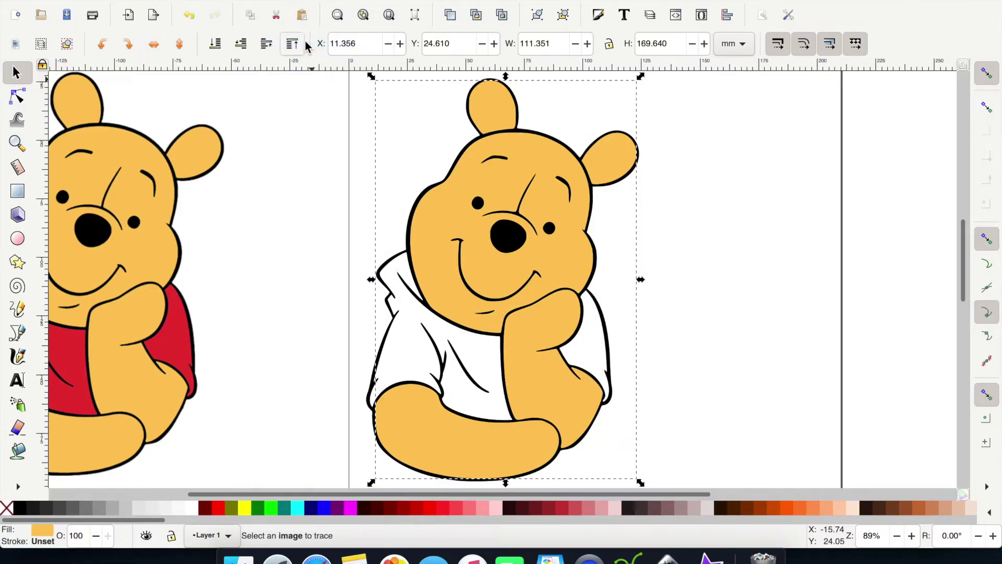
- Move the merged orange-yellow fill off the outline to check it, undo the move and deselect
mouse_move(543, 195)
mouse_down()
mouse_move(542, 177)
mouse_move(537, 201)
mouse_move(559, 179)
mouse_move(713, 199)
mouse_up()
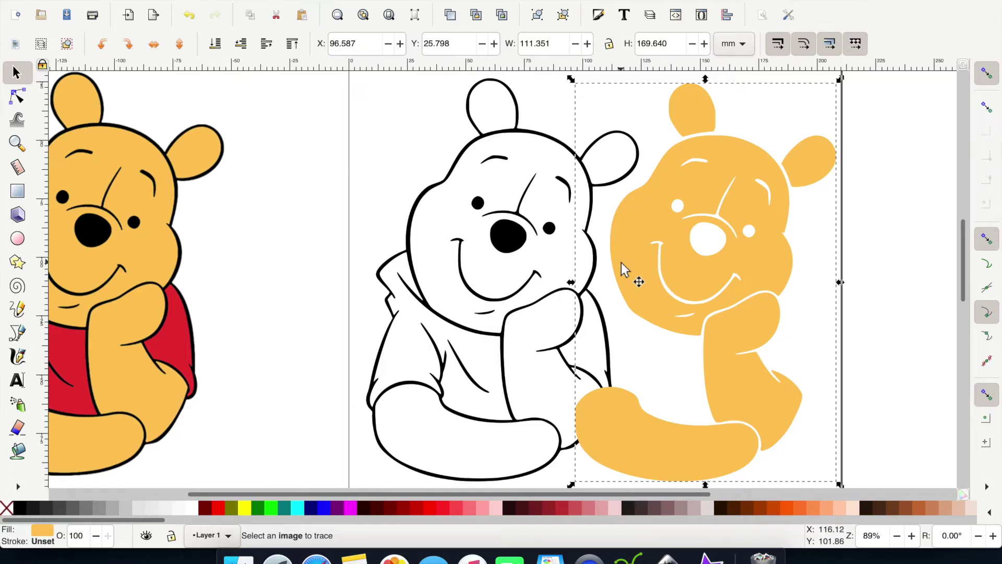
key(alt)
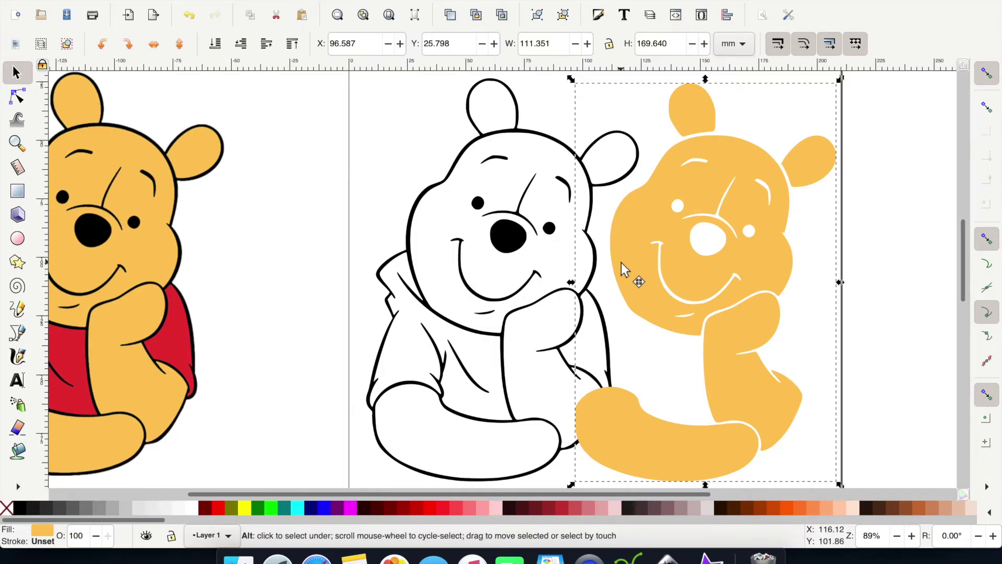
key(ctrl+z)
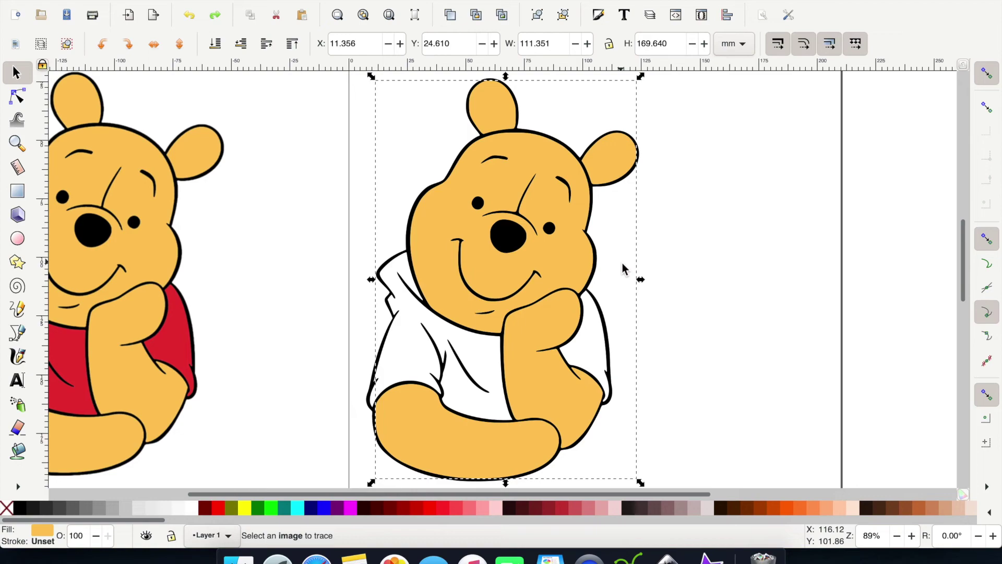
click(790, 224)
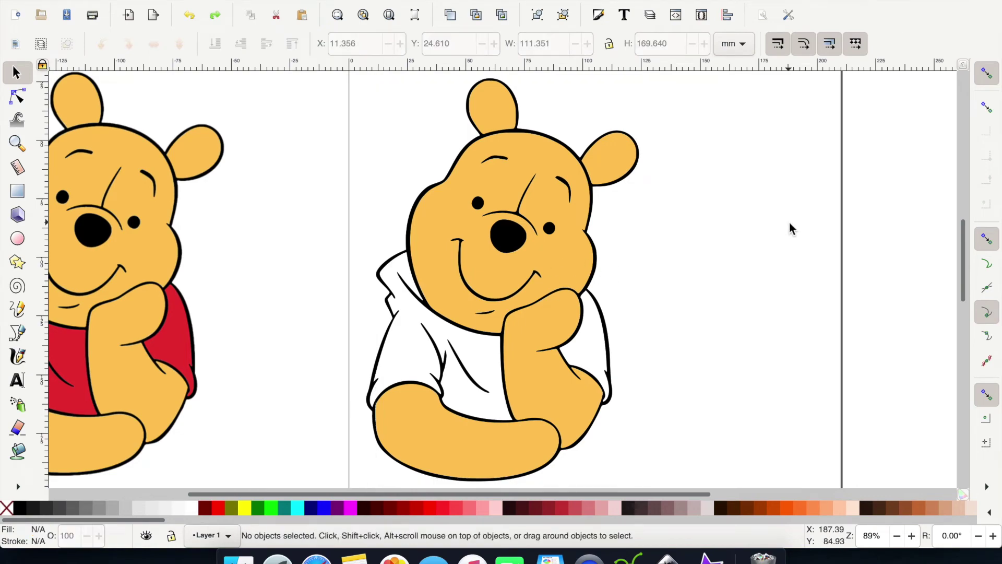
- Sample the red of Pooh's shirt in the colour image as the fill colour with the Dropper
click(19, 488)
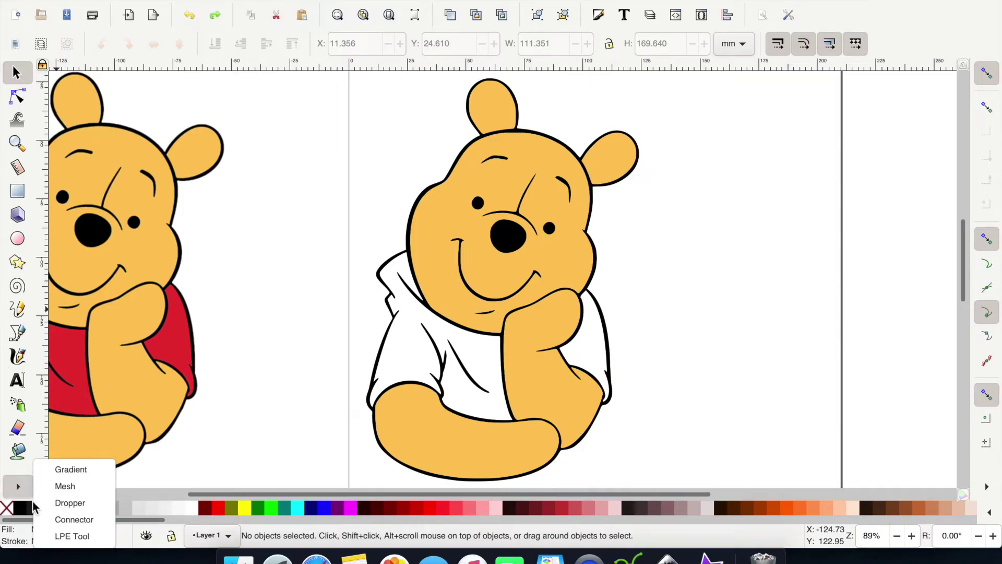
click(52, 504)
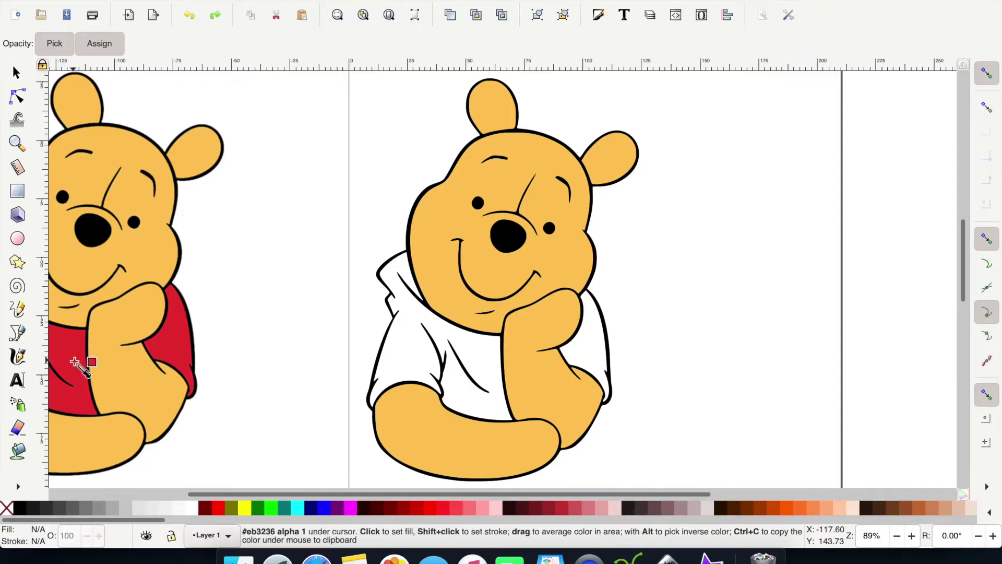
drag(74, 362, 80, 366)
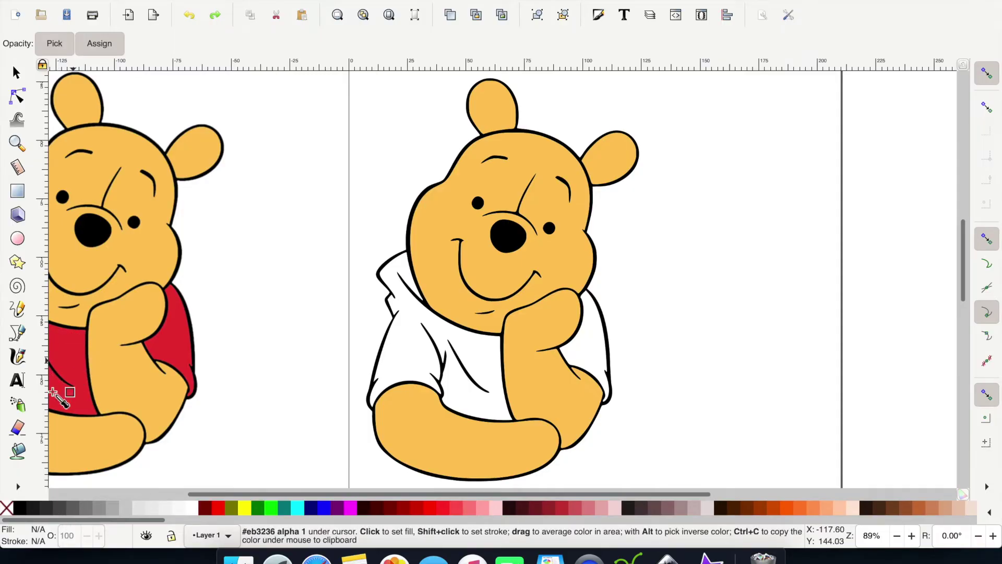
- Fill the shirt area behind the raised arm and the main shirt with its collar in the sampled red using the Paint Bucket
click(17, 454)
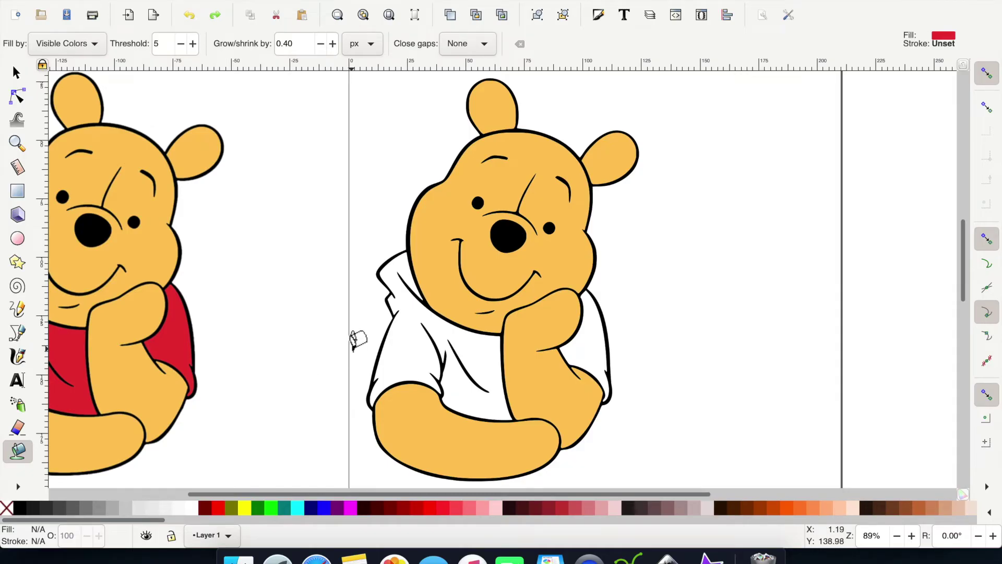
scroll(483, 358, down, 1)
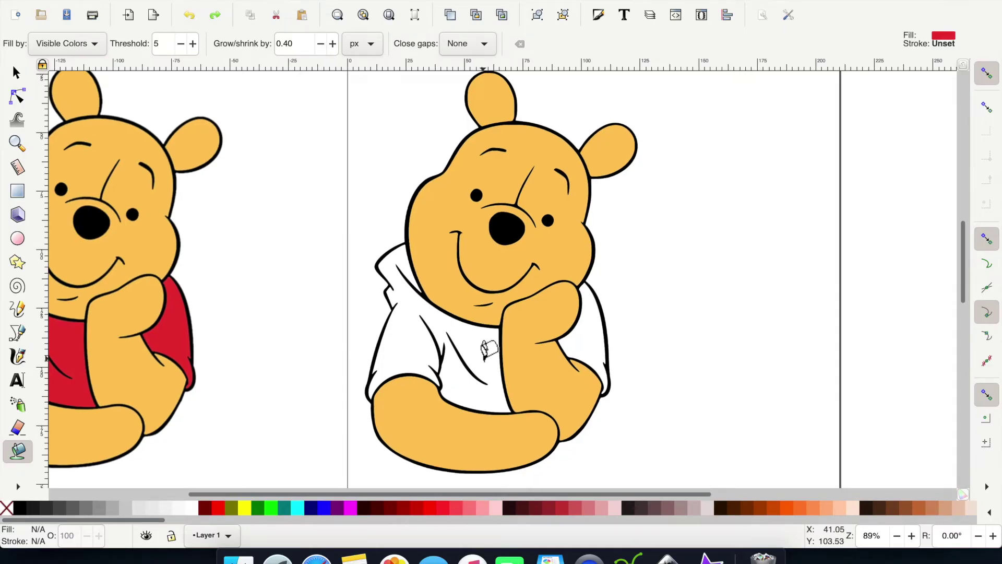
ctrl+scroll(488, 351, down, 2)
ctrl+scroll(486, 351, up, 4)
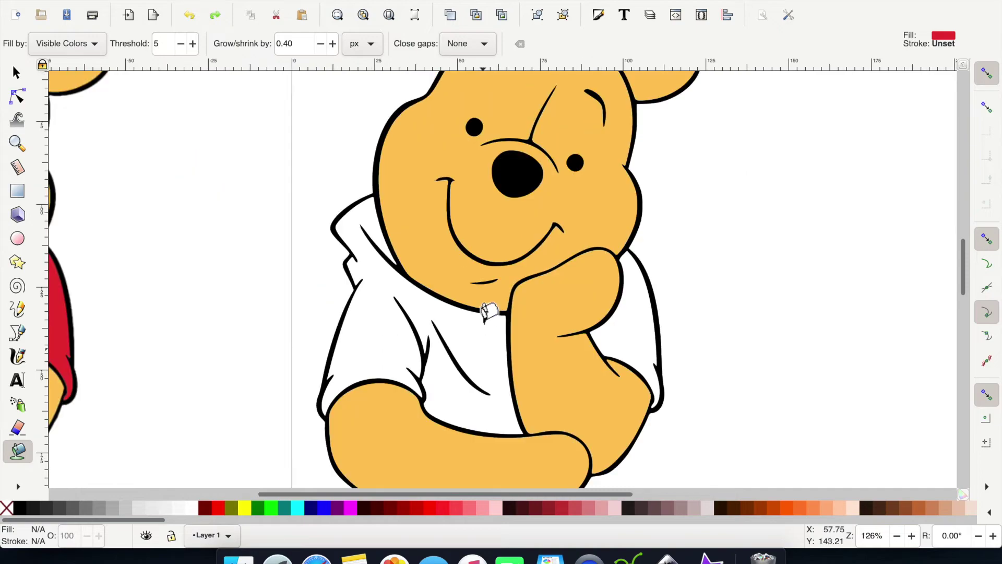
ctrl+scroll(485, 312, up, 1)
ctrl+scroll(479, 331, up, 1)
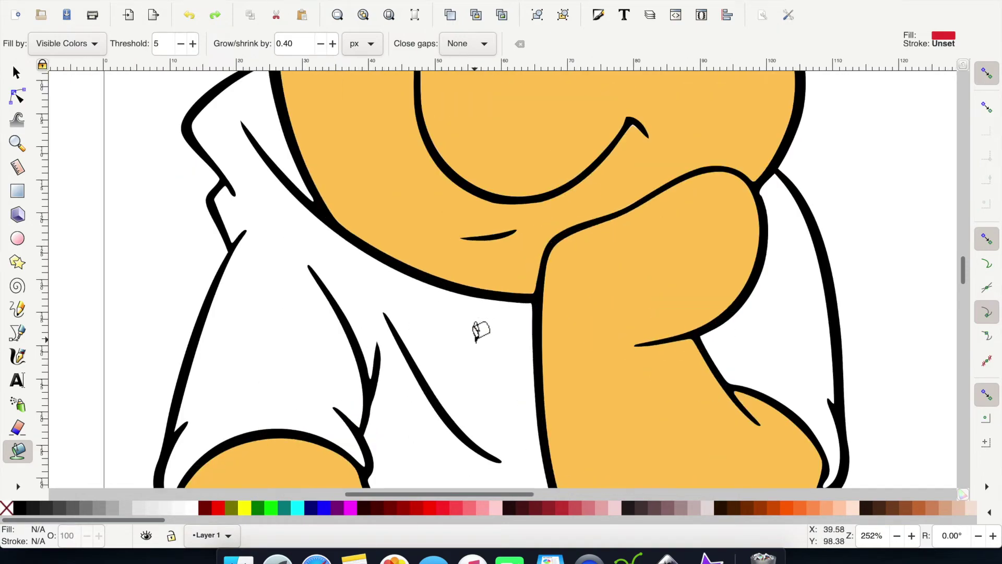
scroll(479, 331, down, 1)
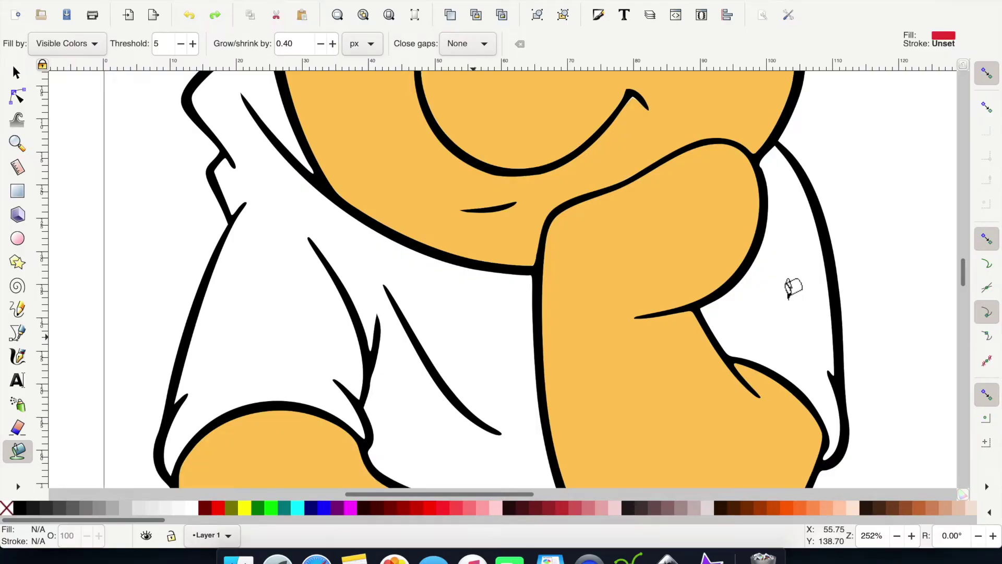
click(789, 296)
scroll(334, 397, down, 2)
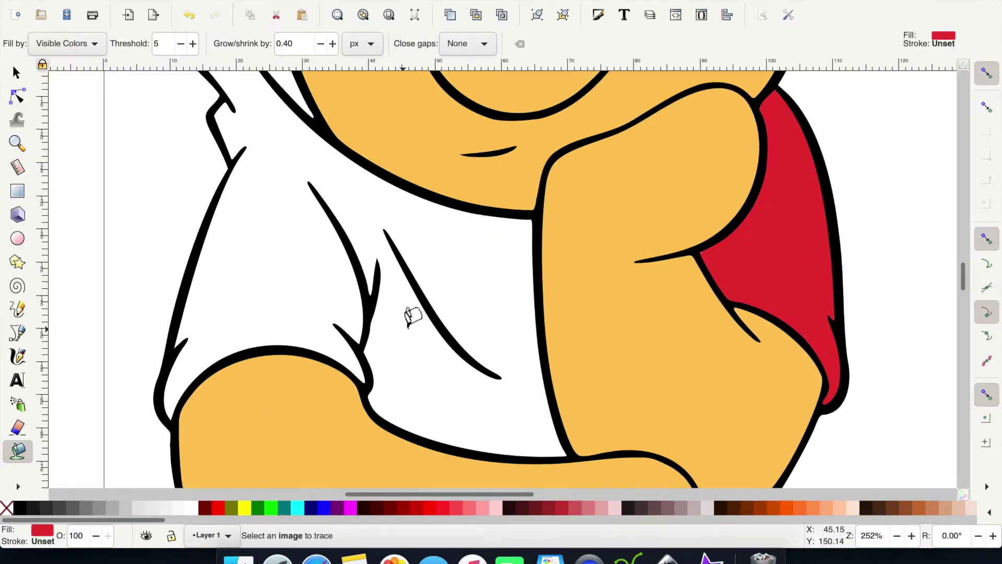
scroll(399, 308, up, 5)
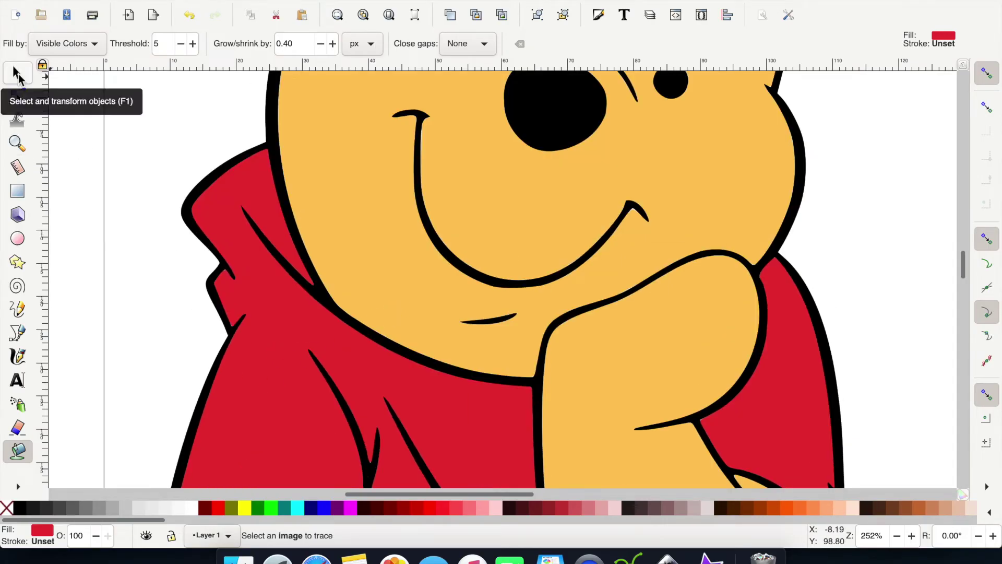
click(17, 75)
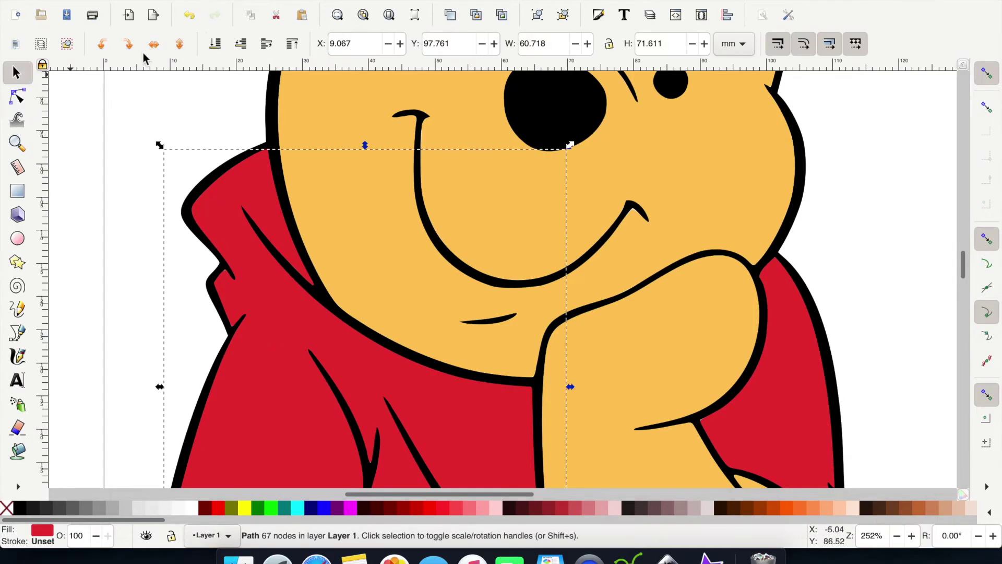
- Select the main red shirt fill and the red fill behind the raised arm and merge them into one path with Union
click(269, 133)
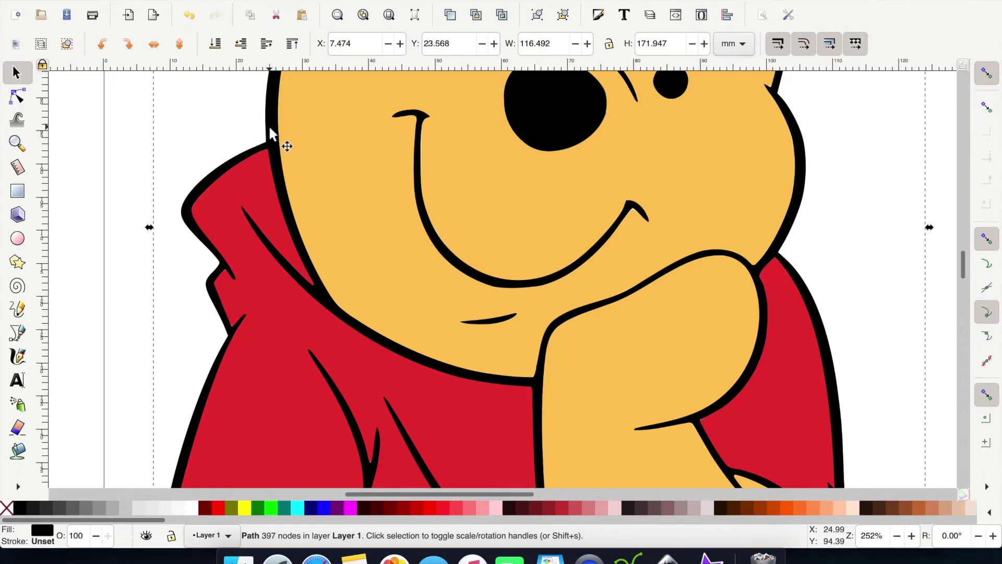
key(3)
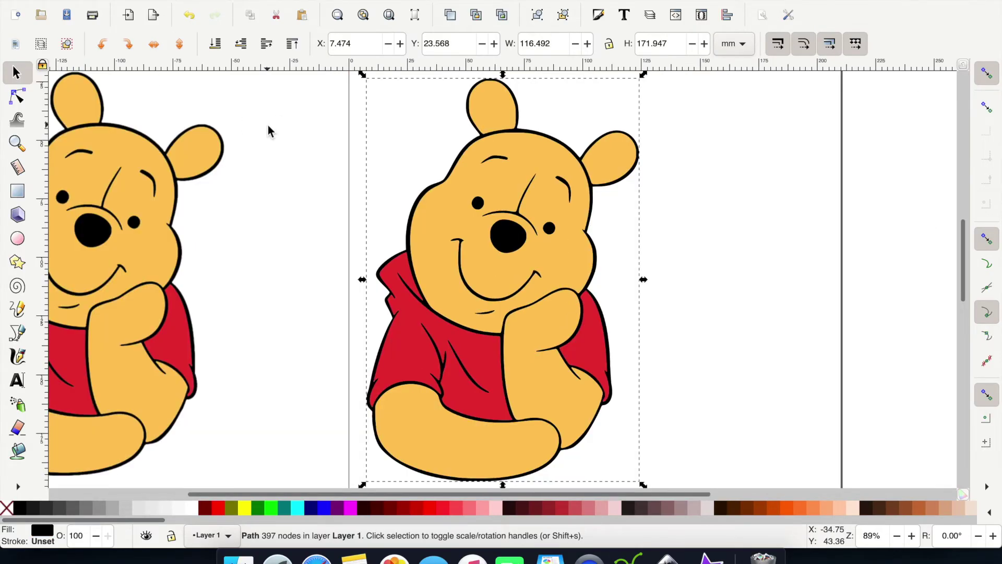
click(780, 243)
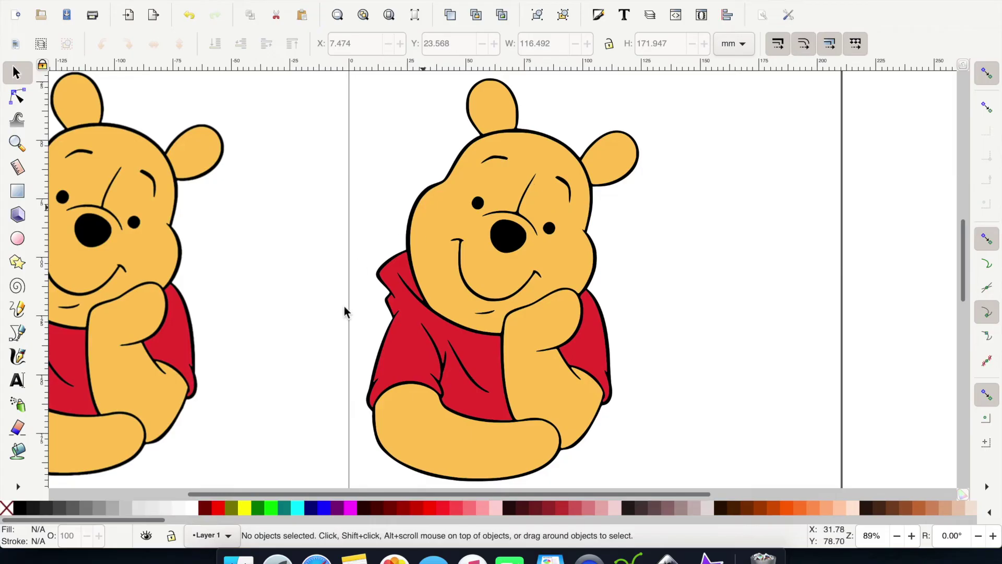
click(410, 350)
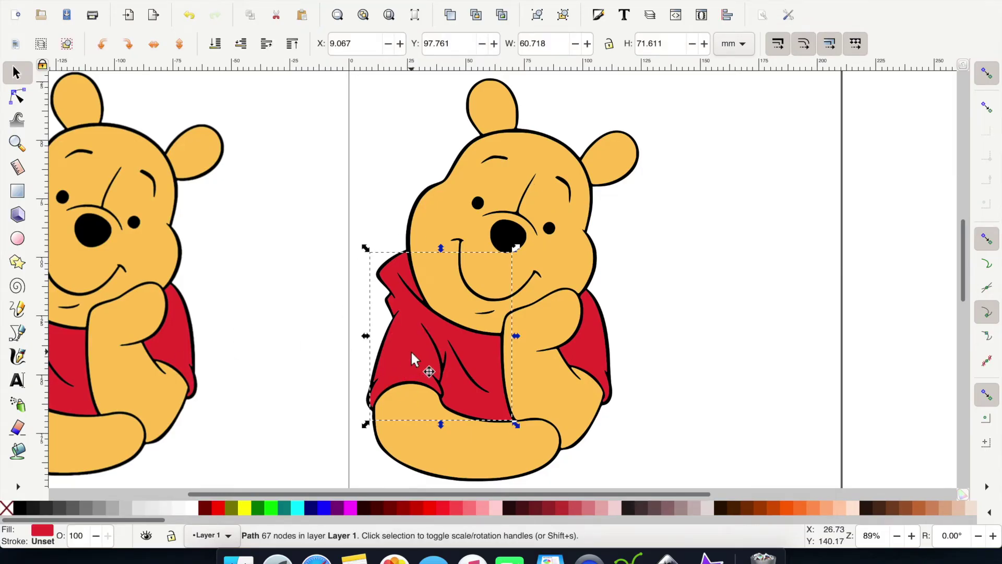
shift+click(592, 345)
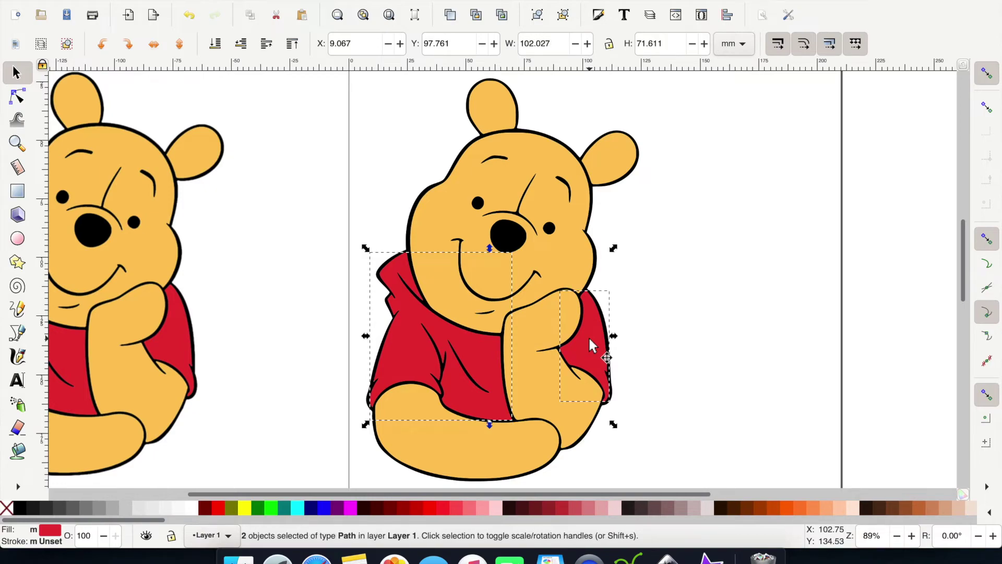
click(282, 1)
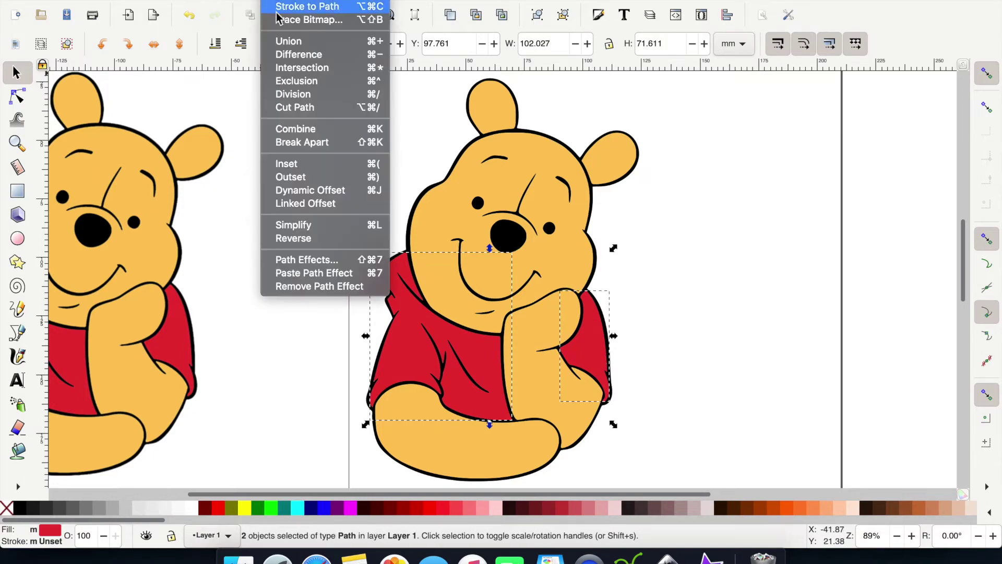
click(275, 42)
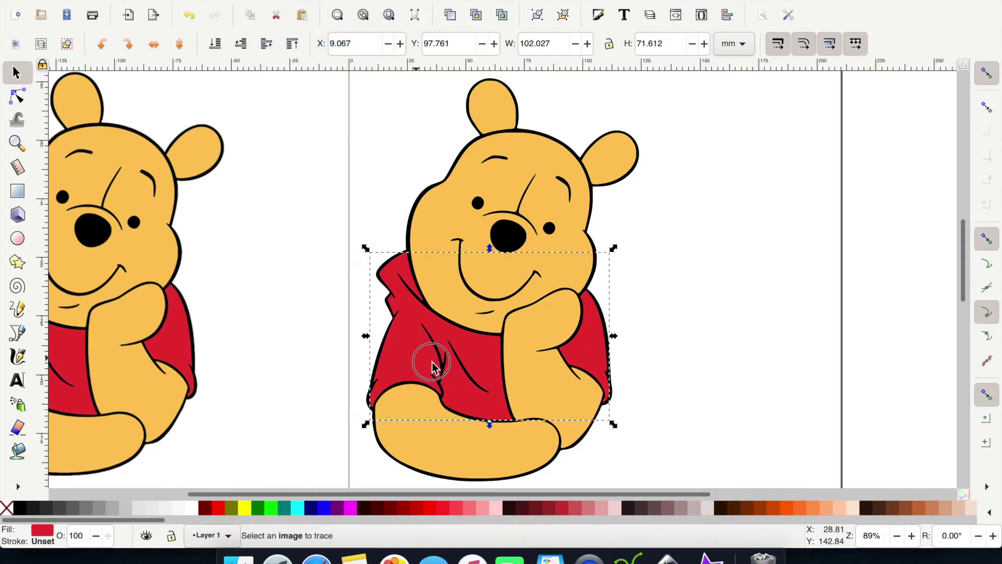
- Move the merged red shirt fill off the outline to check it, undo the move and deselect
drag(659, 322, 710, 303)
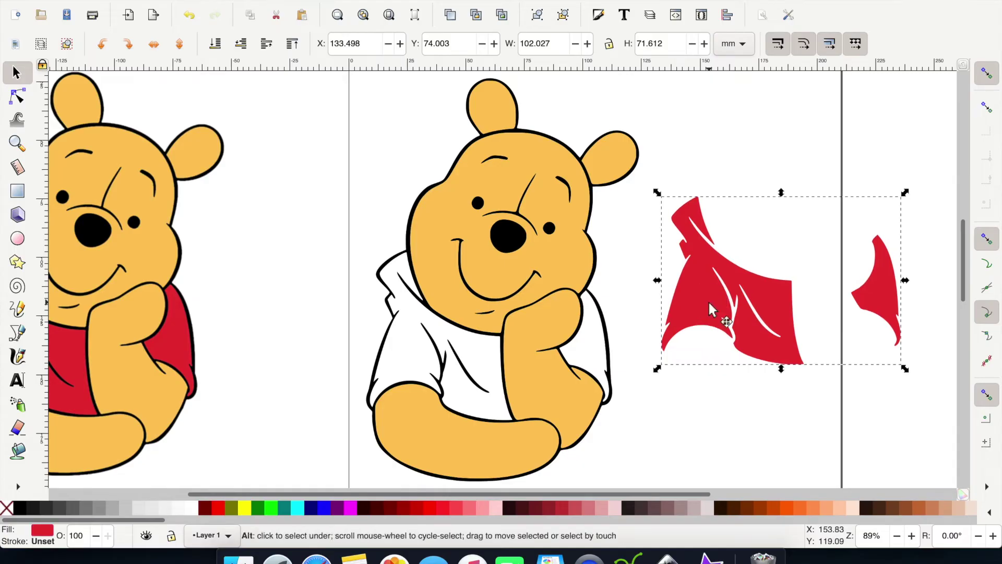
key(ctrl+z)
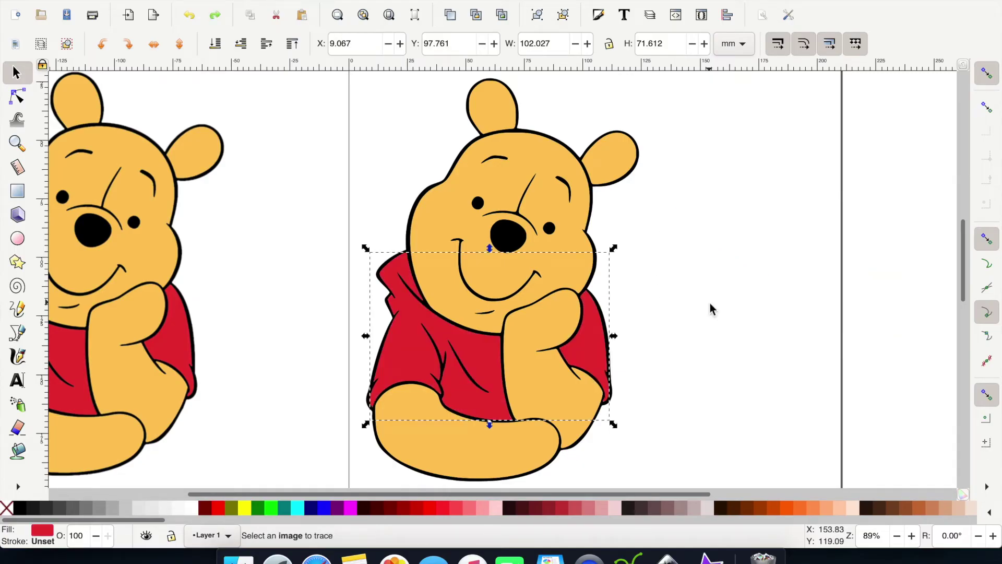
click(734, 360)
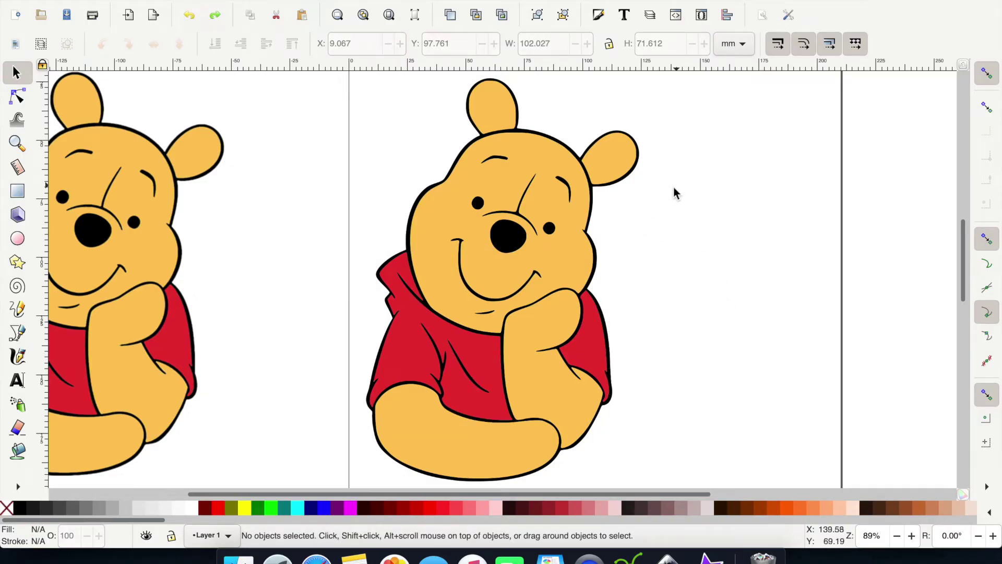
- Shift the black outline slightly off the coloured fills to check it and undo the move
click(425, 193)
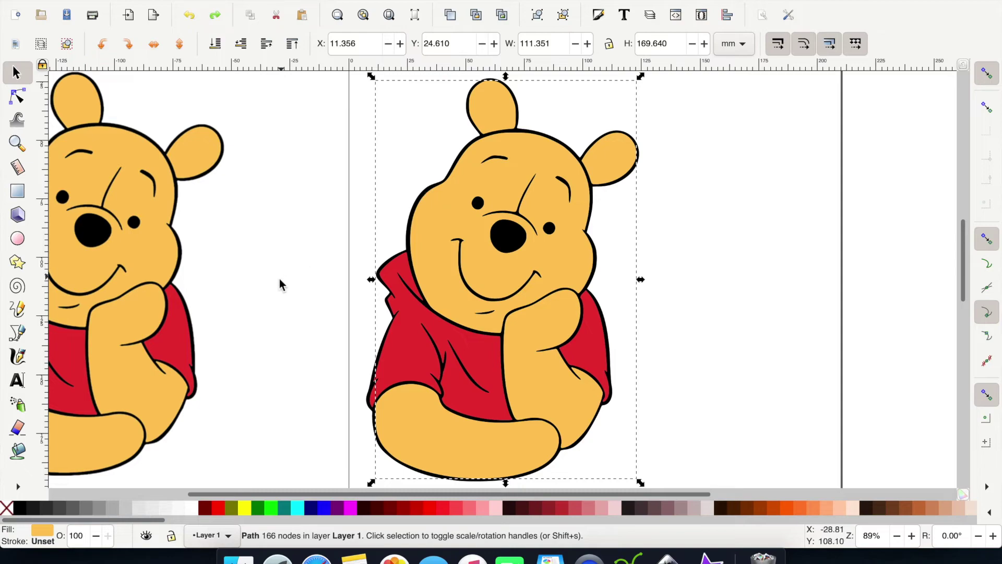
click(429, 183)
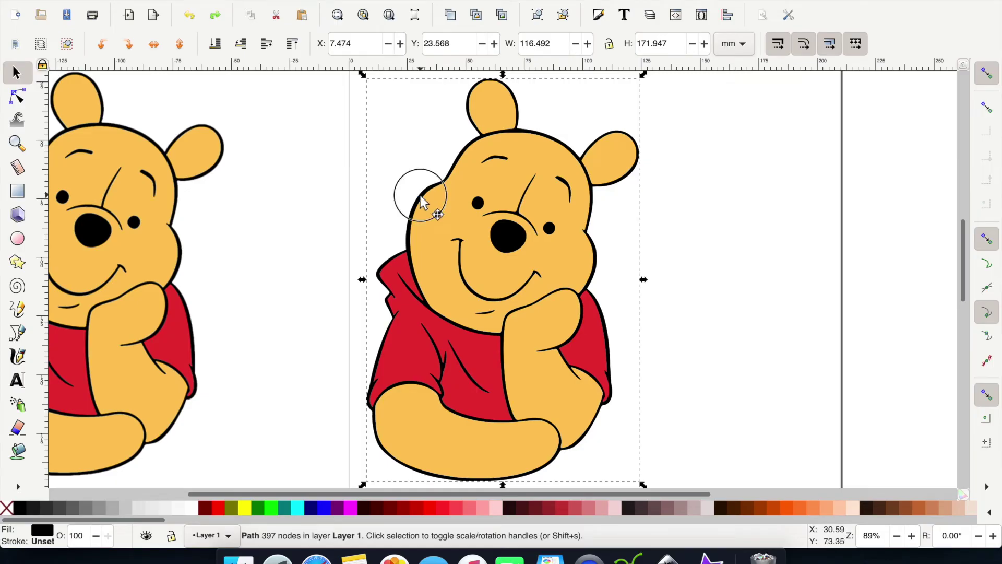
drag(423, 201, 405, 192)
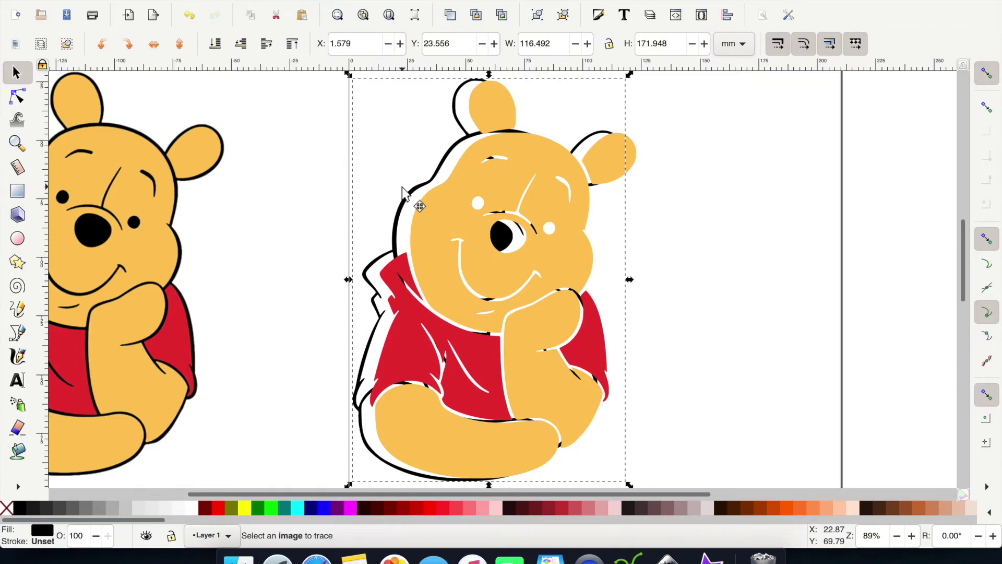
key(ctrl+z)
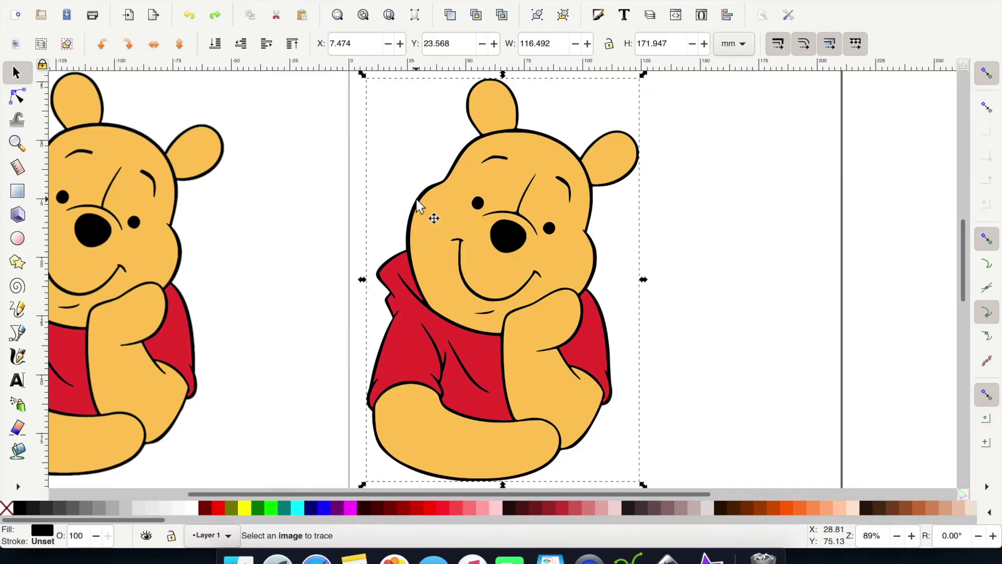
- Duplicate the black outline and move the copy into the empty area beside the coloured Pooh
right_click(417, 203)
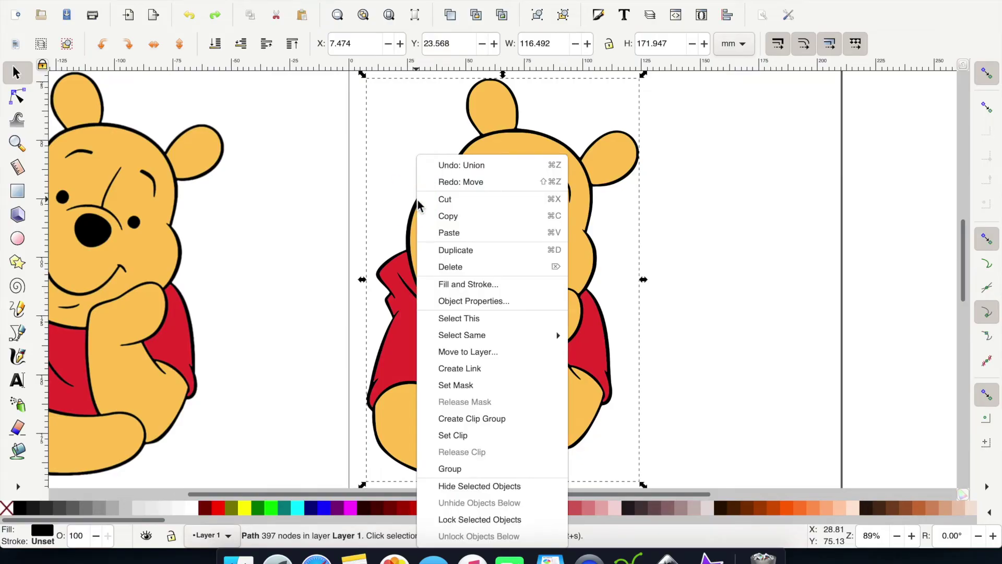
click(449, 251)
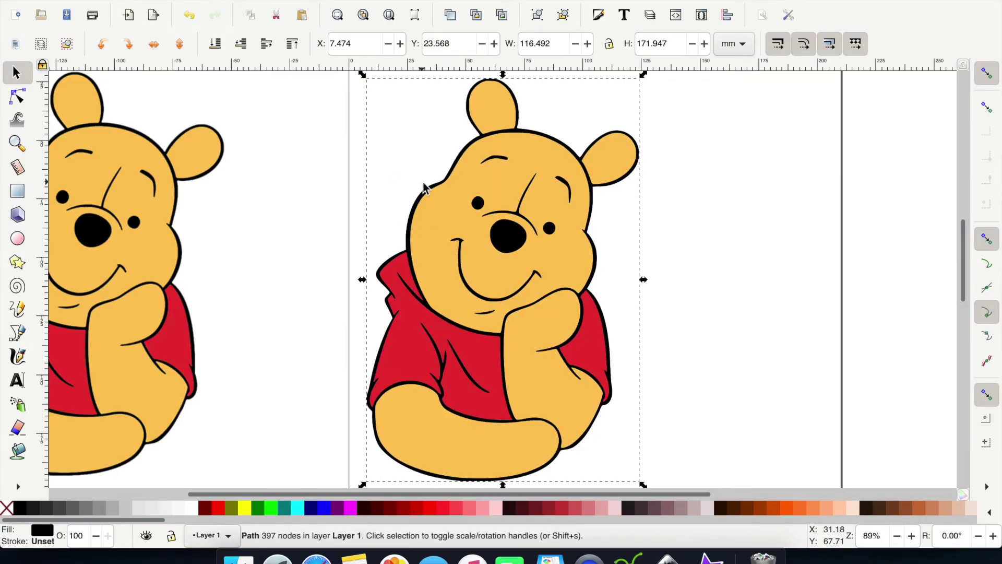
mouse_move(429, 183)
mouse_down()
mouse_move(619, 141)
mouse_move(718, 165)
mouse_move(828, 149)
mouse_move(846, 161)
mouse_move(792, 210)
mouse_move(764, 215)
mouse_move(786, 168)
mouse_move(778, 162)
mouse_move(782, 190)
mouse_up()
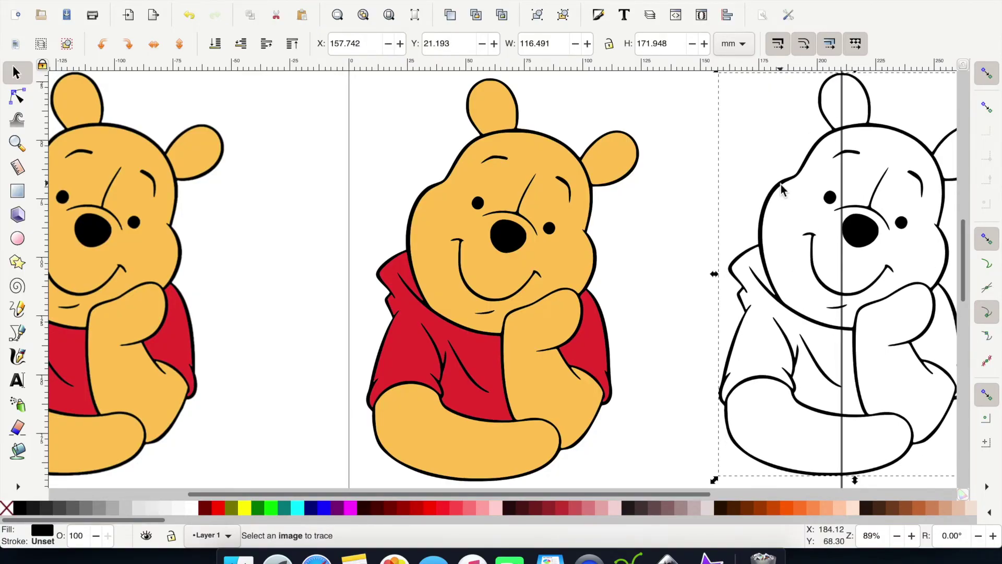
- Break the black outline on the coloured Pooh apart and merge its pieces with Union into a solid silhouette
click(421, 194)
alt+click(418, 190)
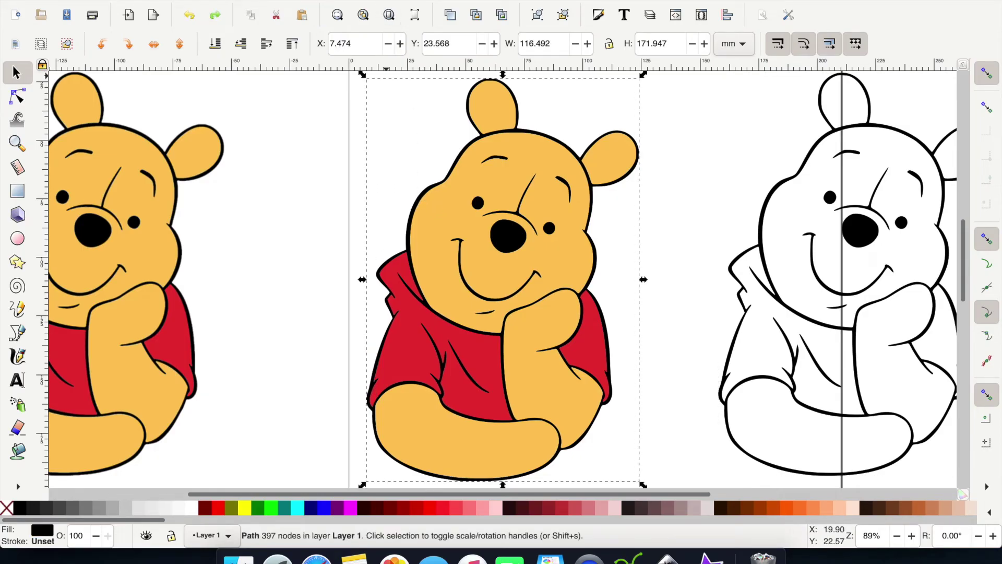
click(274, 0)
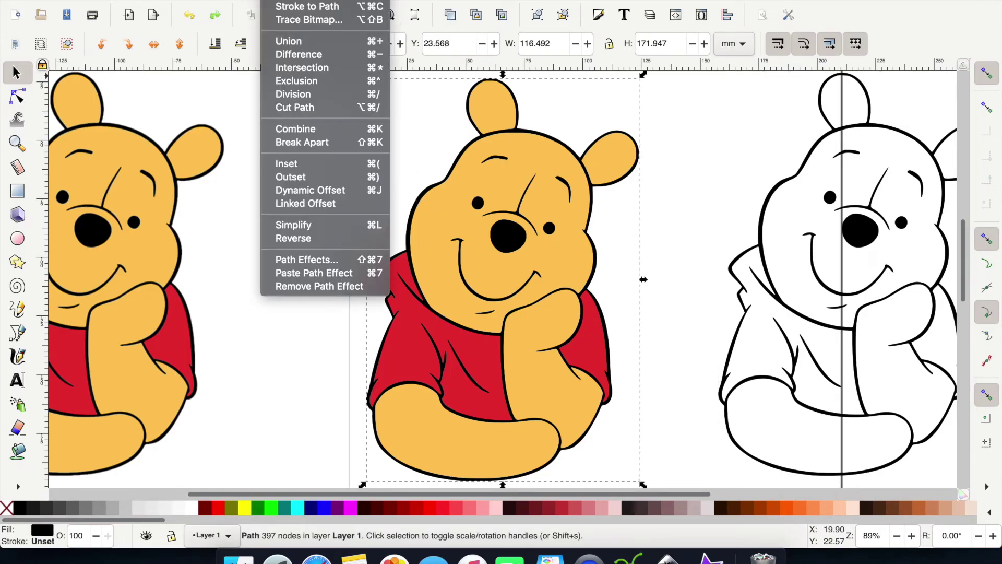
click(321, 147)
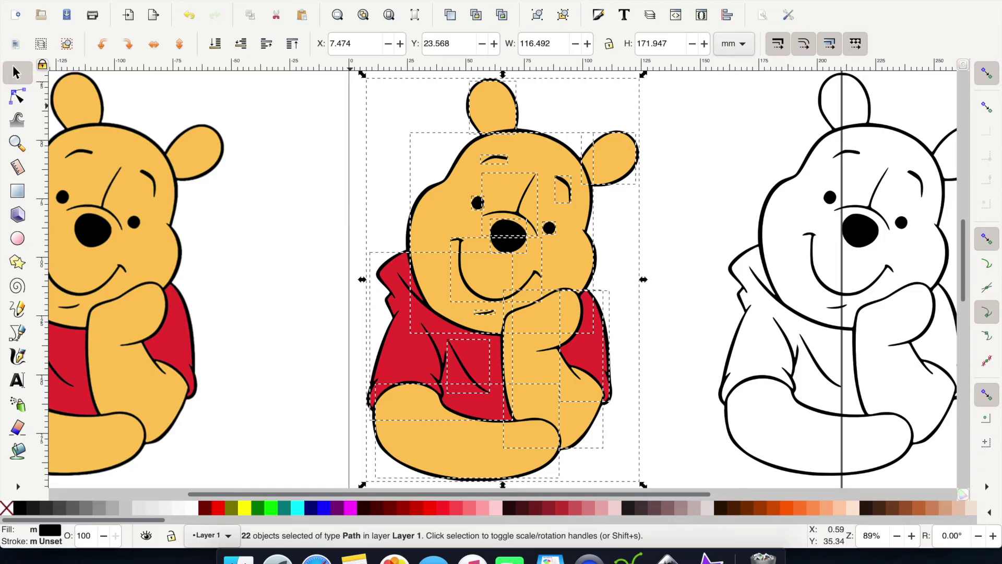
click(272, 0)
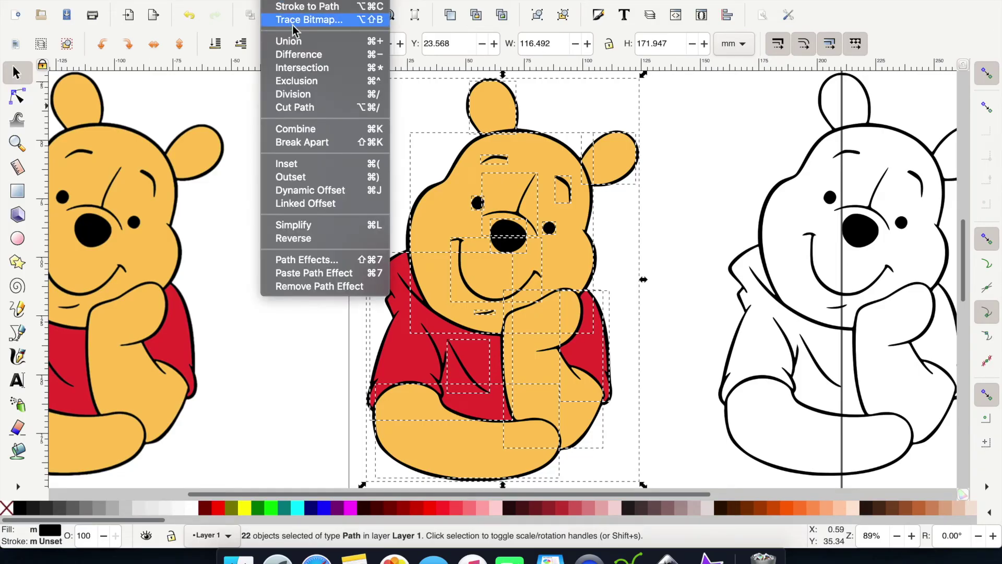
click(298, 42)
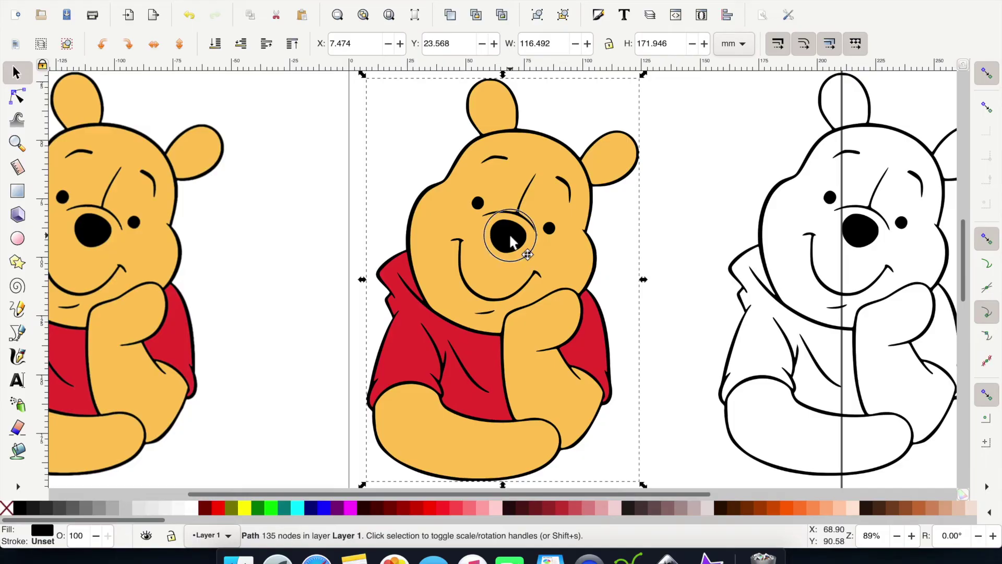
- Move the black silhouette, the orange-yellow fill and the red shirt fill apart so that the layers are offset from each other
drag(510, 236, 346, 208)
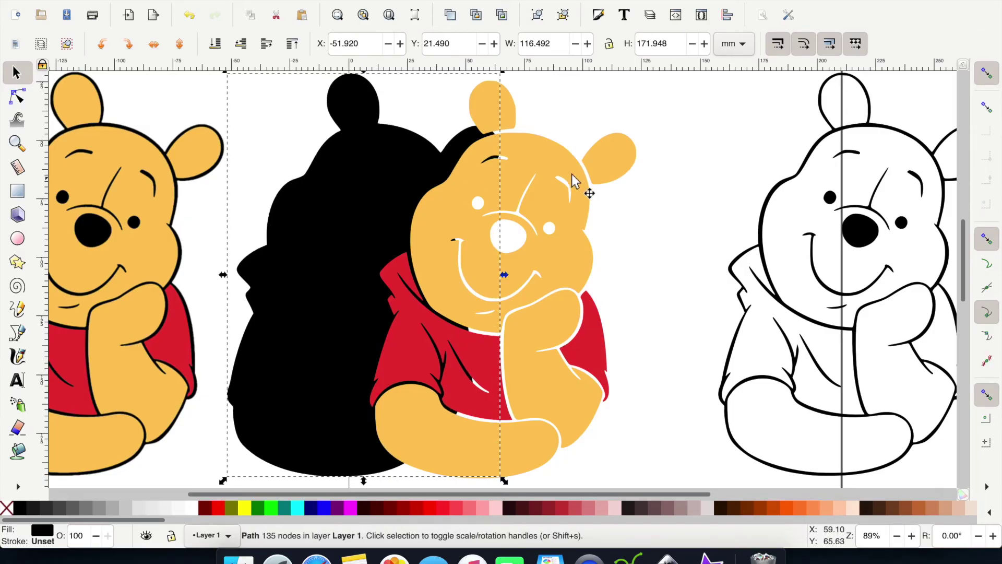
drag(549, 223, 598, 208)
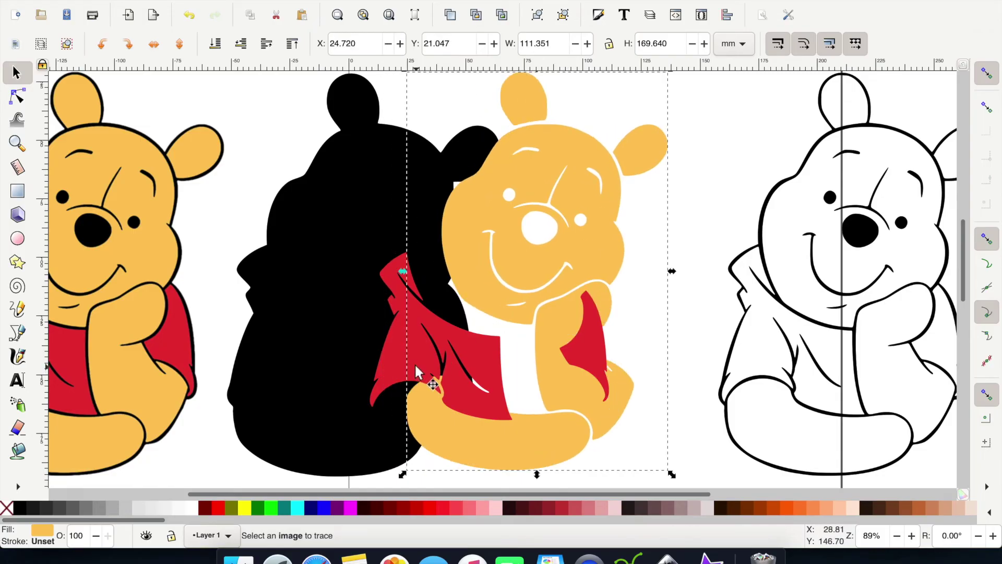
click(395, 350)
click(403, 324)
drag(404, 324, 404, 299)
- Delete the original embedded colour image of Pooh
click(197, 148)
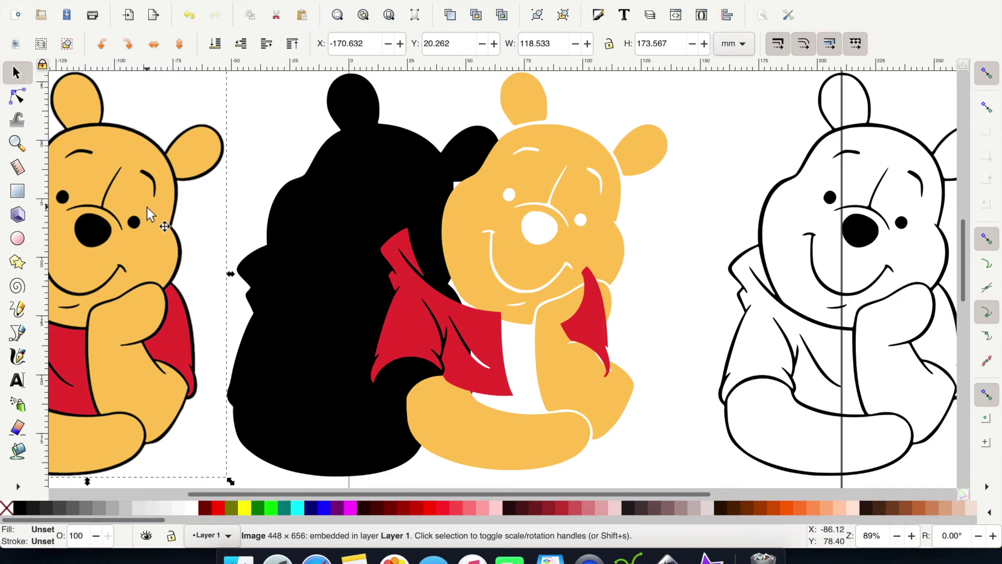
key(Delete)
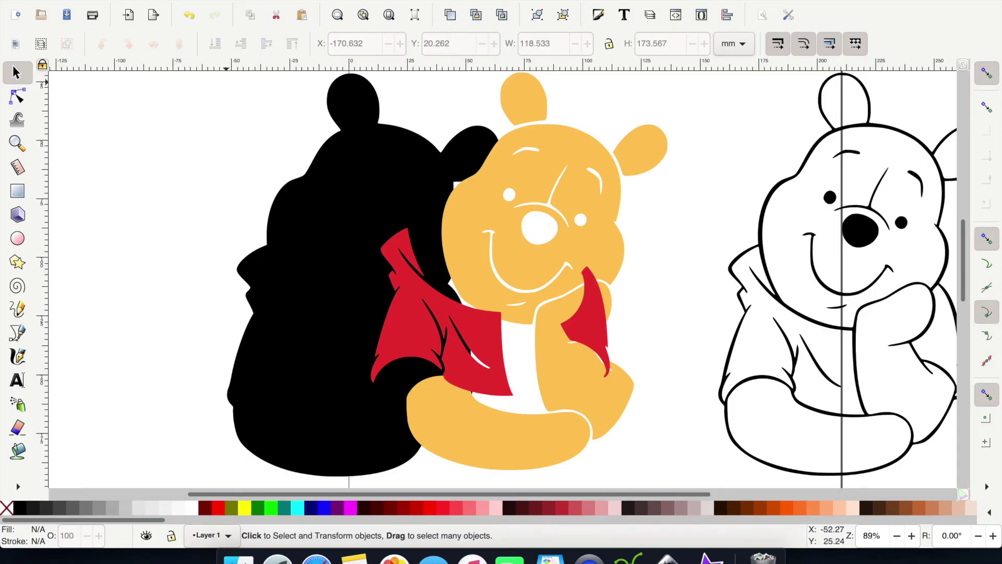
- Open Save As for the drawing and name the file pooh2.svg in the Cricut SVG folder
click(104, 0)
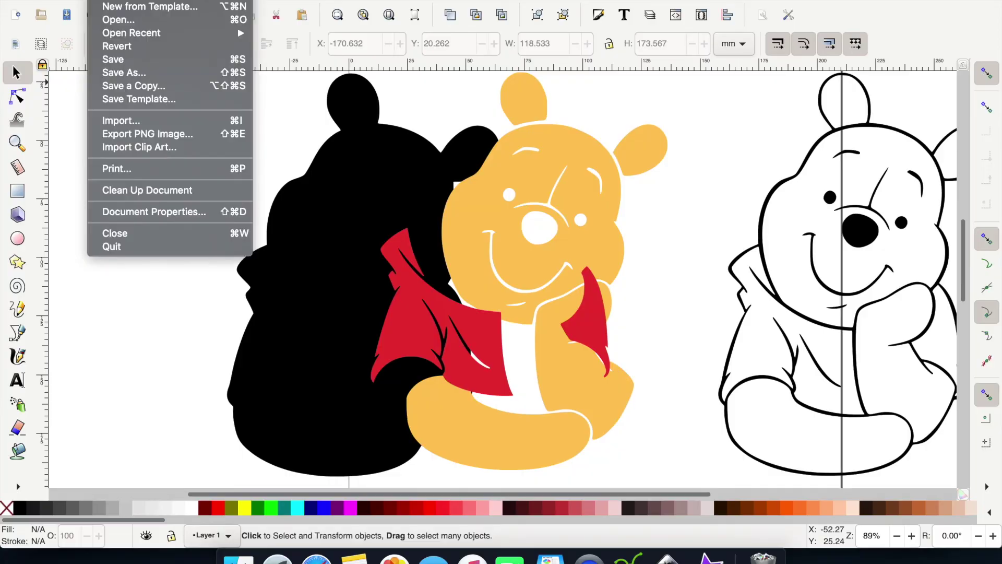
click(130, 76)
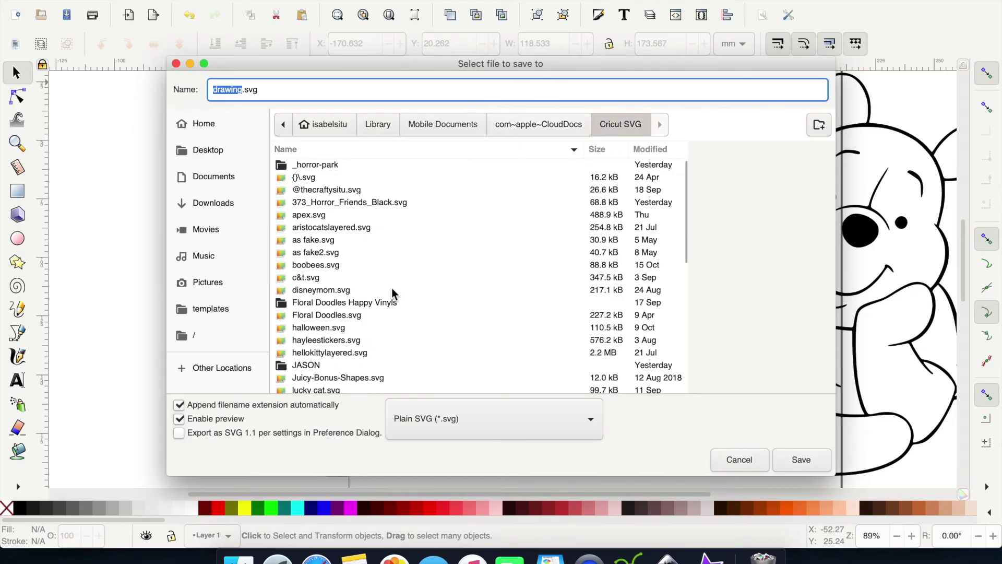
scroll(395, 296, down, 2)
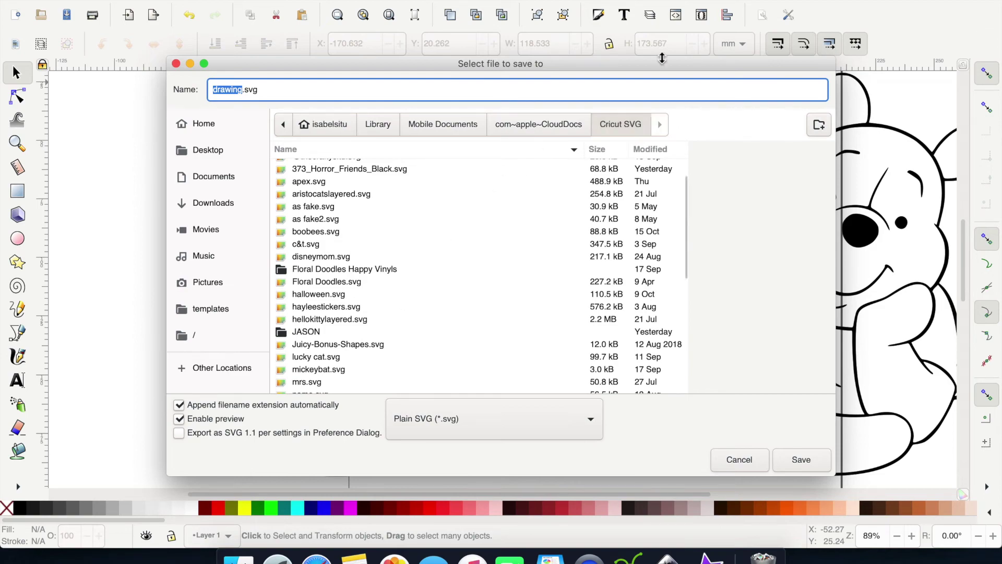
click(624, 124)
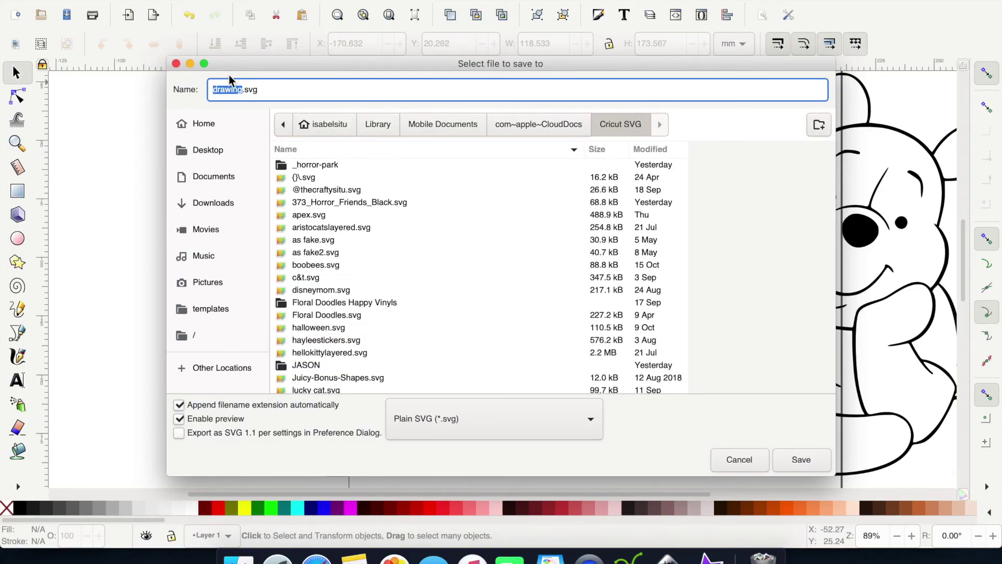
key(BackSpace)
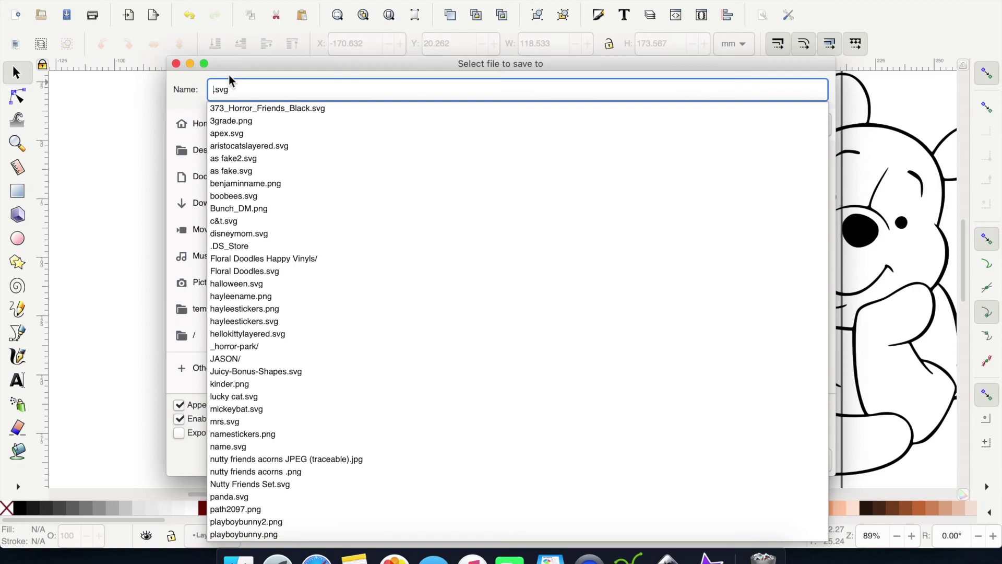
text(p)
key(BackSpace)
text(po)
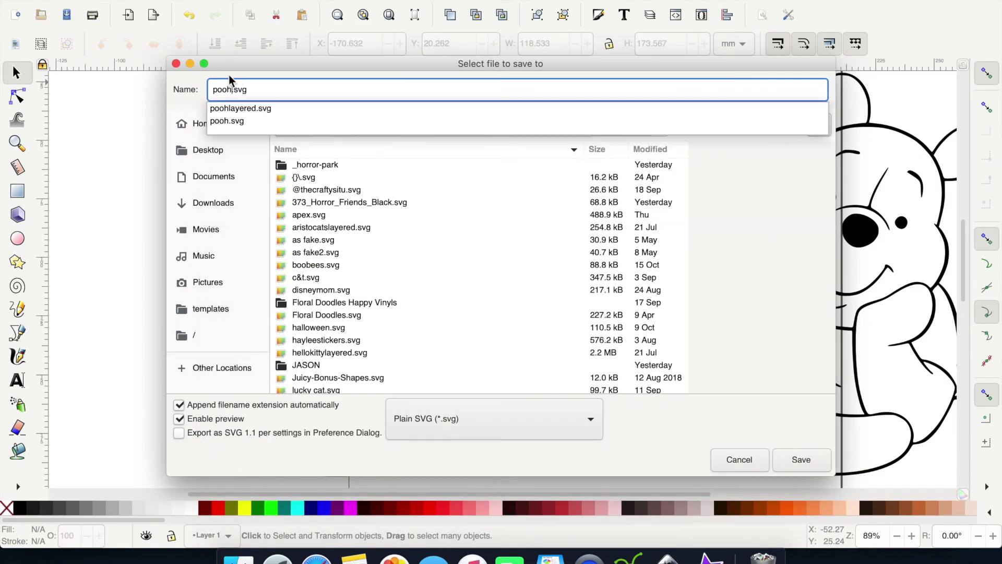
text(oh)
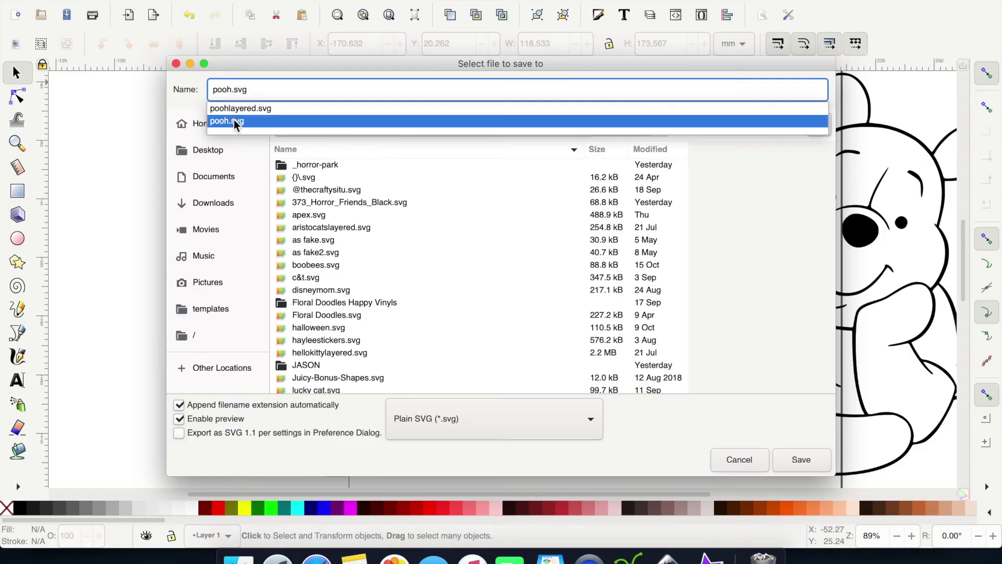
text(2)
- Save the file in Plain SVG format and switch to Cricut Design Space in the browser
click(585, 418)
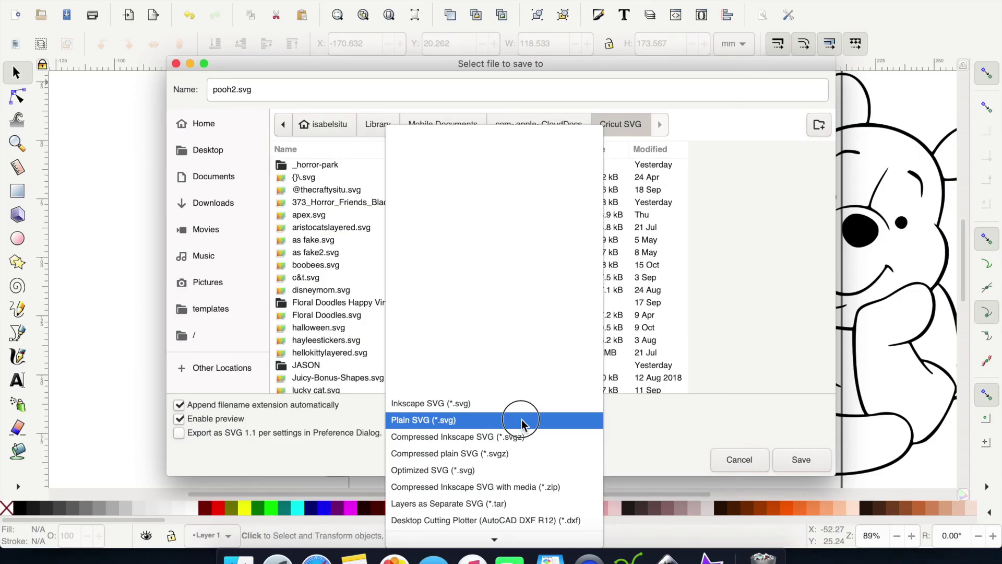
click(523, 421)
click(799, 460)
key(super+Tab)
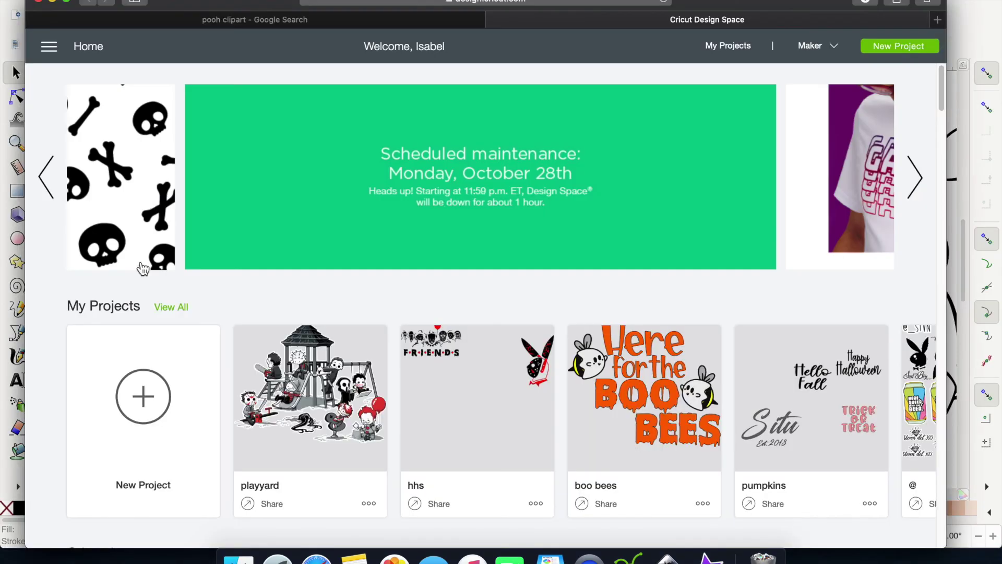
- Start a new project and open the file browser for uploading an image
click(149, 401)
click(436, 66)
click(59, 395)
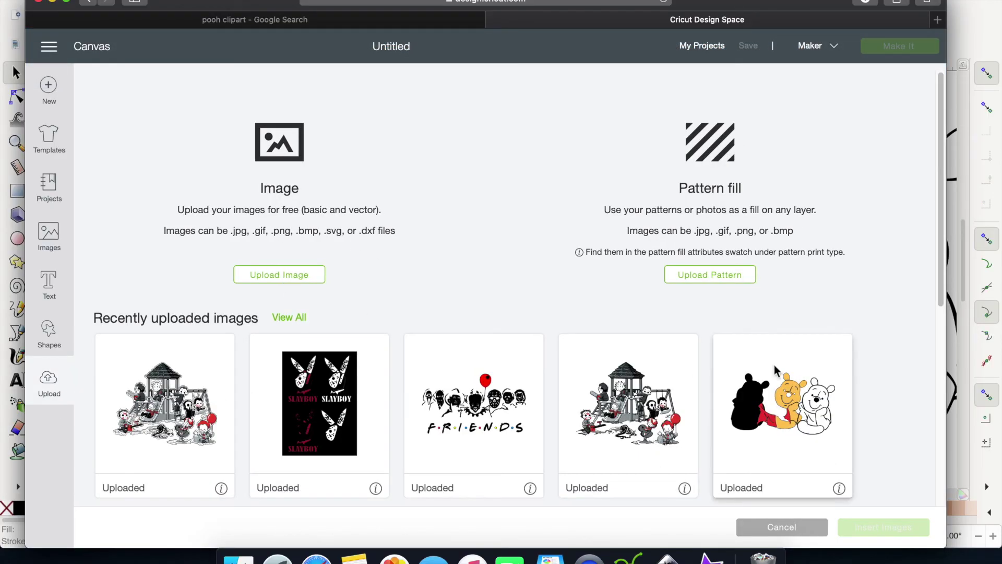
click(272, 285)
click(473, 296)
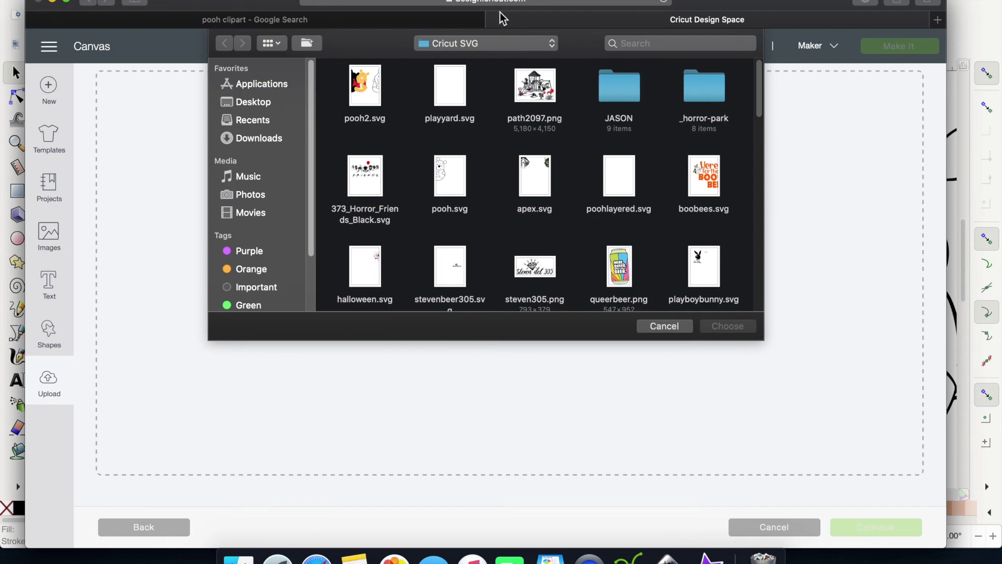
- Upload pooh2.svg from the Cricut SVG folder and save it with the image name pooh2
click(480, 44)
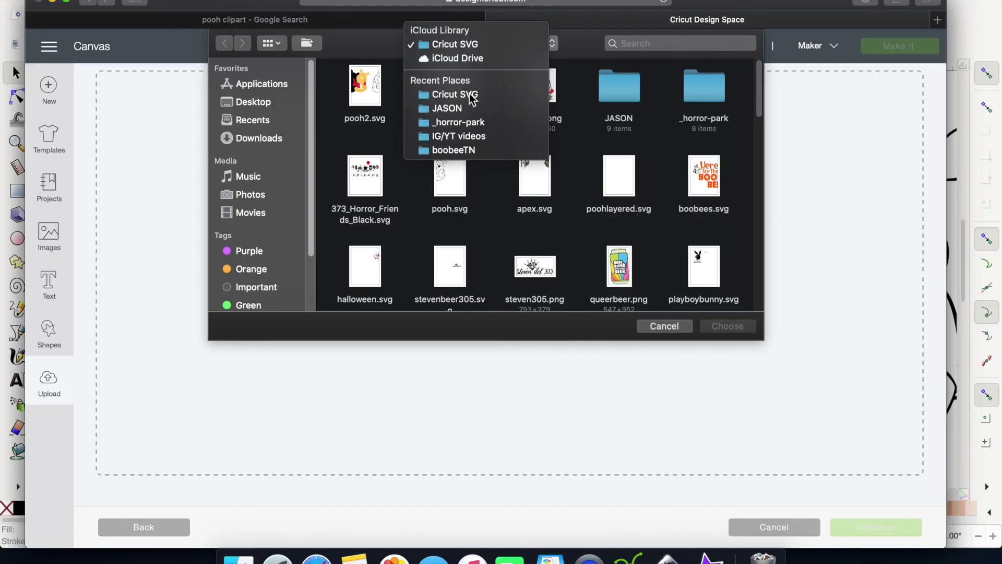
click(474, 46)
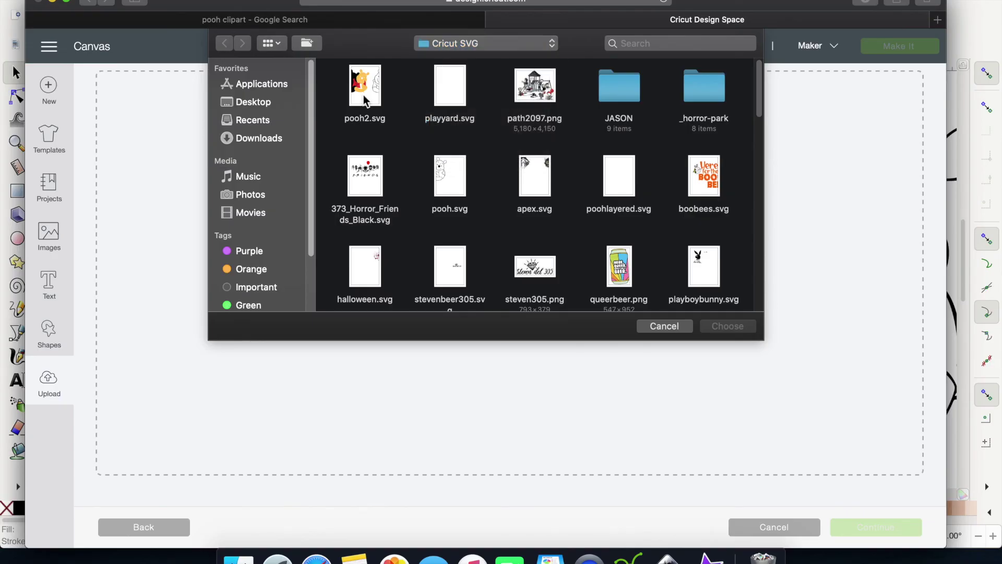
click(365, 100)
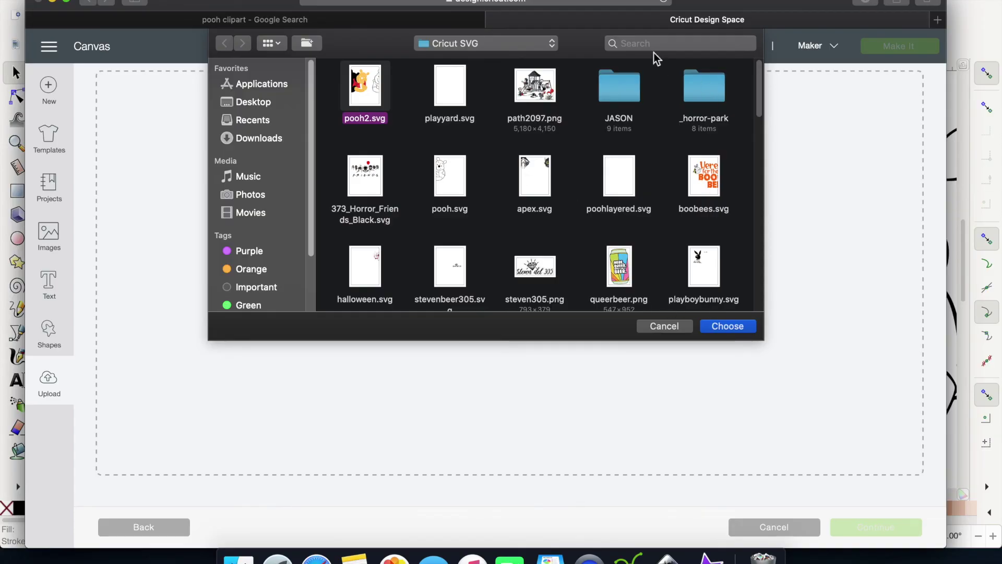
click(720, 328)
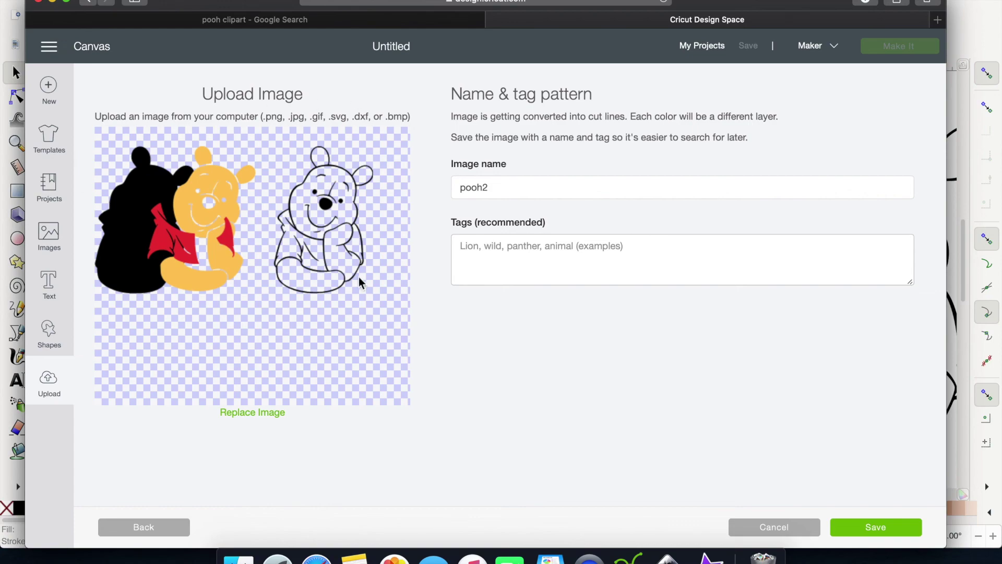
click(331, 116)
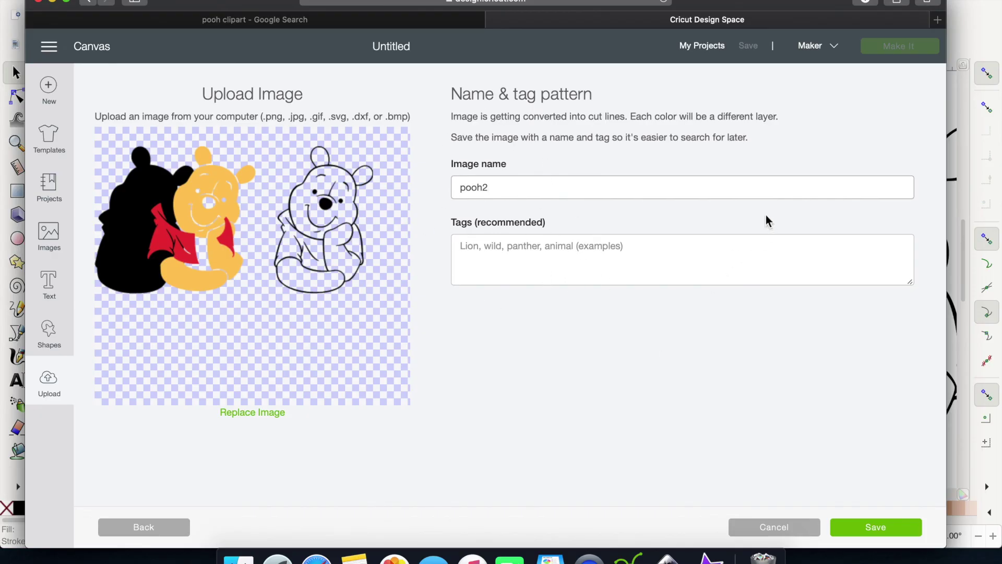
click(887, 527)
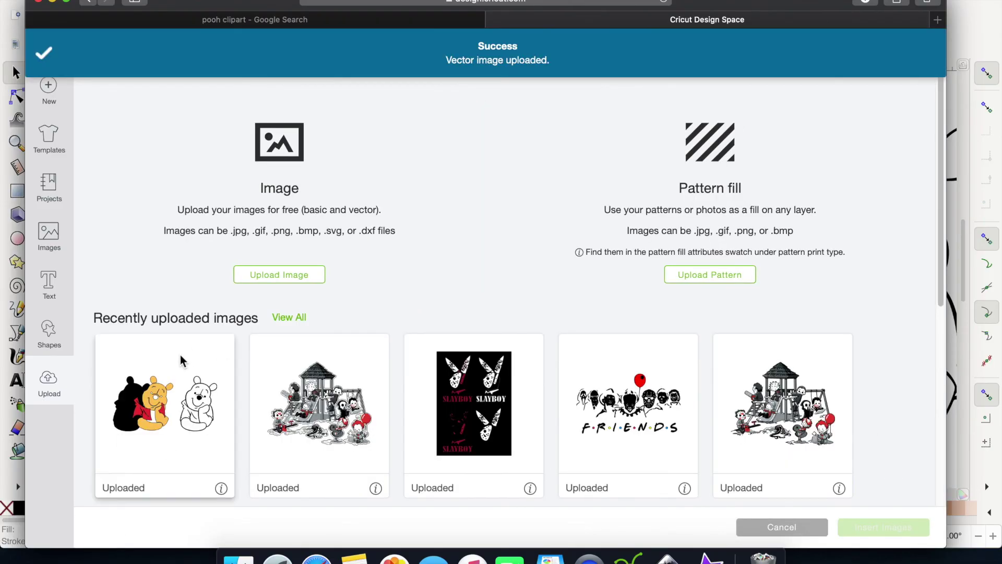
- Insert the uploaded layered Pooh image on the canvas and move it right, to about 4.2 inches from the canvas's left edge
click(160, 396)
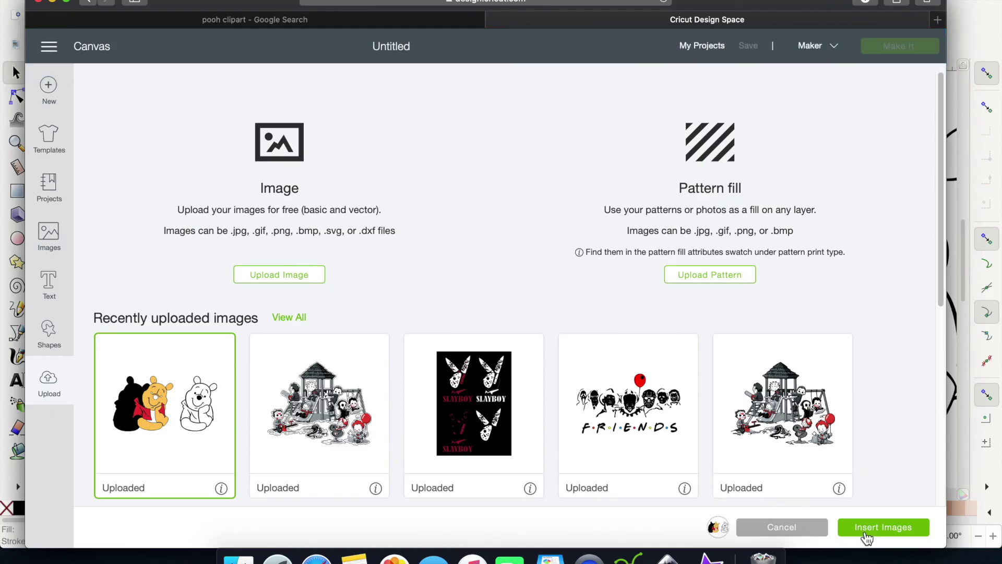
click(867, 536)
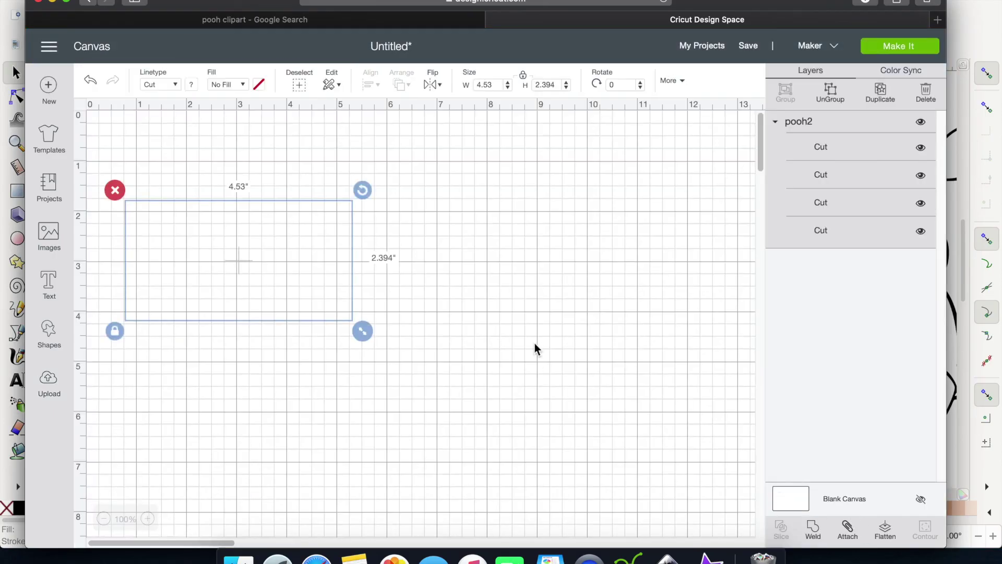
drag(252, 290, 389, 282)
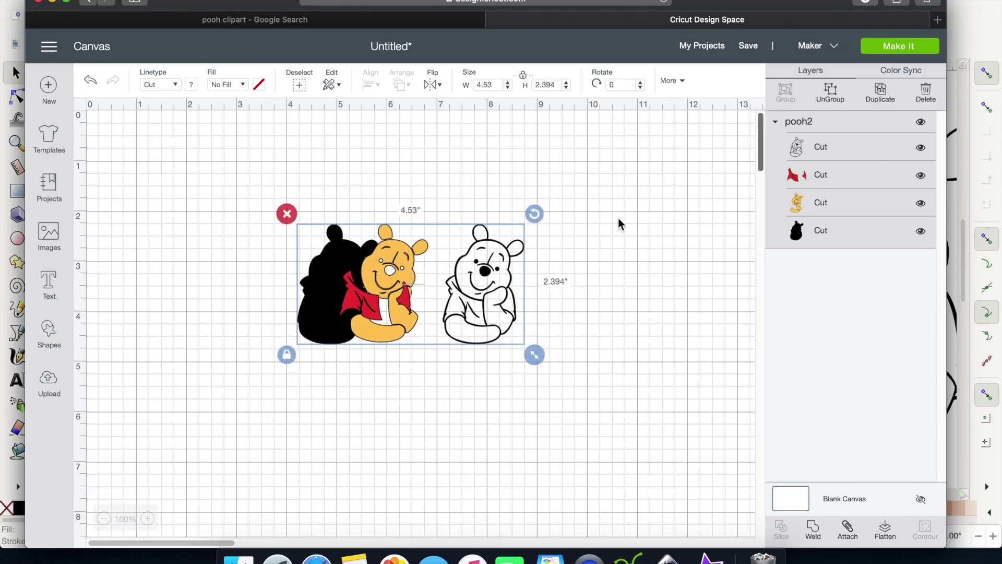
- Ungroup the Pooh image and move the red shirt and the orange-yellow fill onto the black silhouette
click(832, 89)
drag(540, 214, 436, 376)
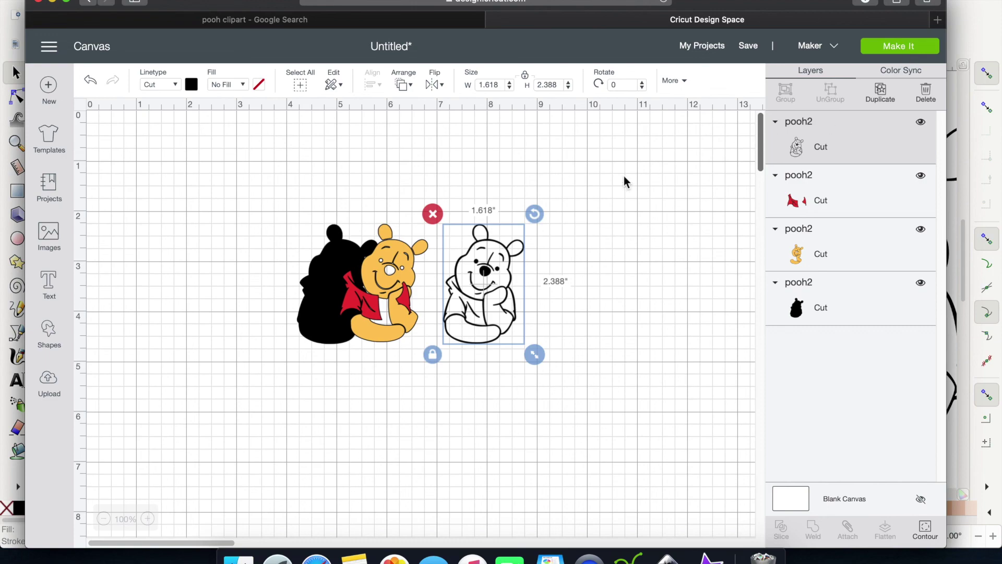
drag(377, 290, 337, 294)
drag(395, 253, 349, 255)
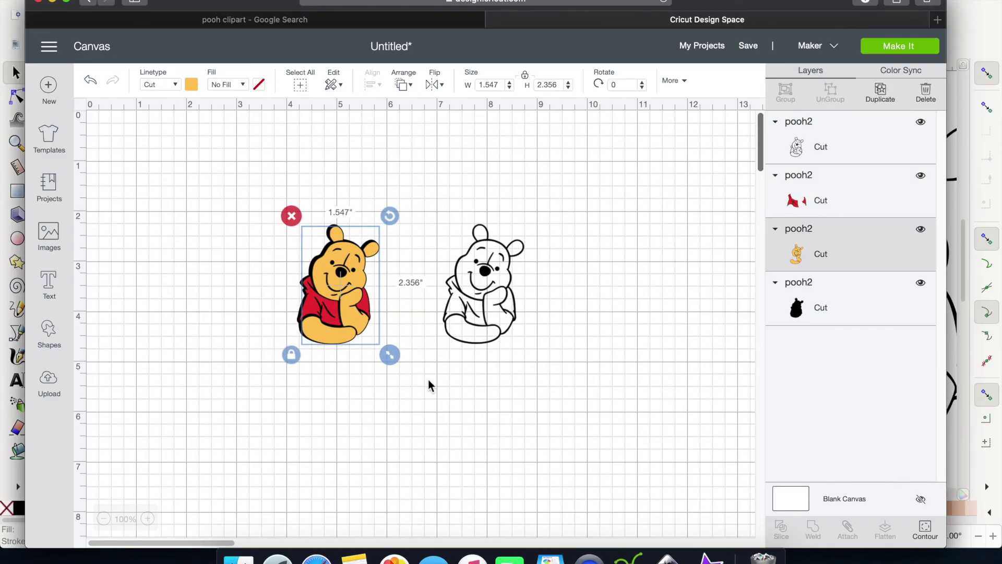